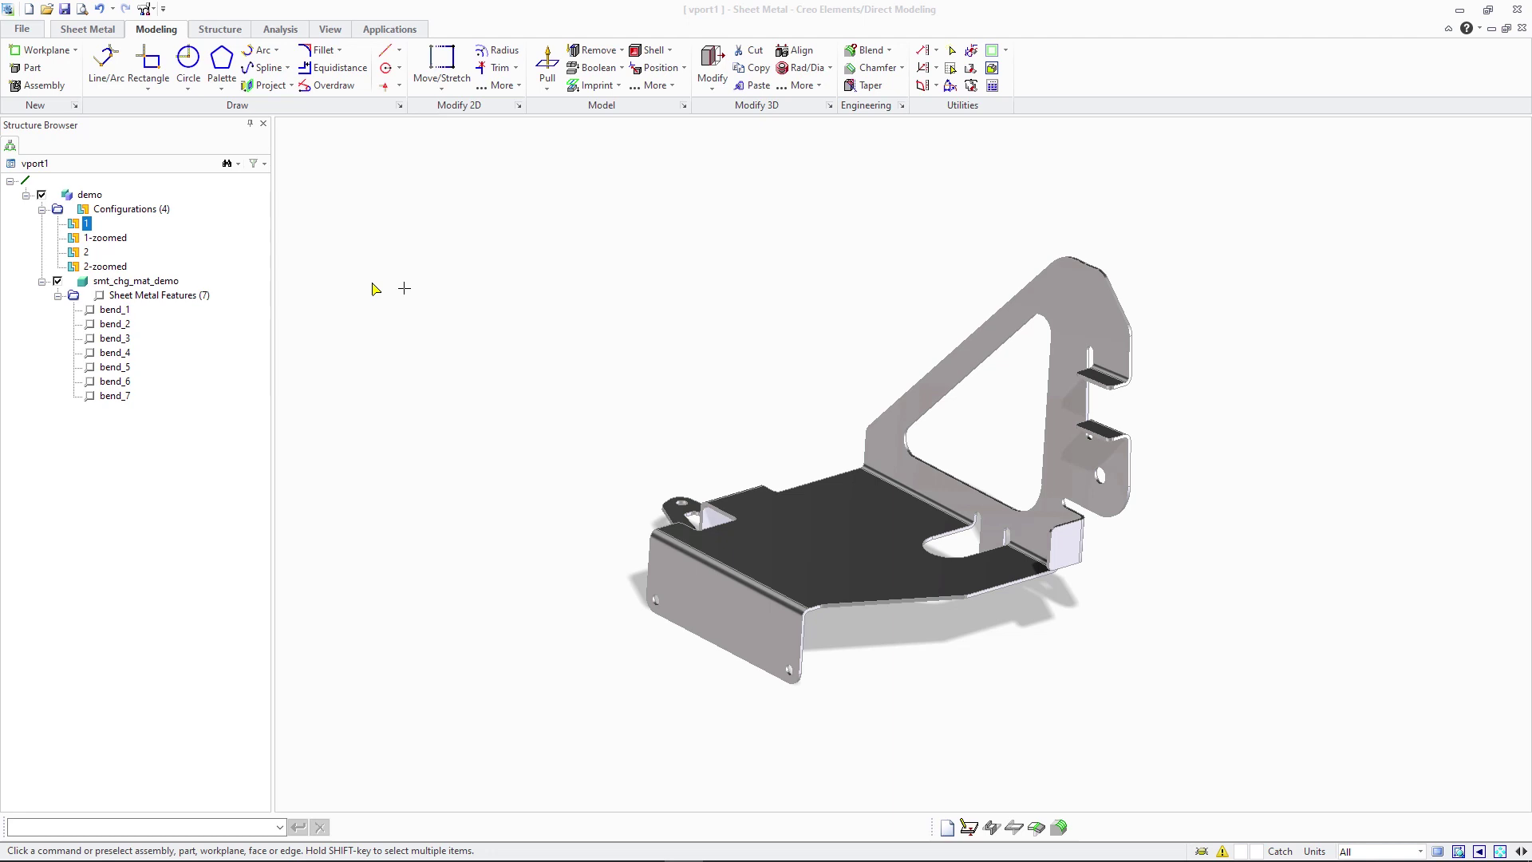
- Browse the 1-zoomed and 2-zoomed configurations, check the 1.6 mm bend radius, and return to configuration 2
{"action": "double_click", "coordinate": [105, 238]}
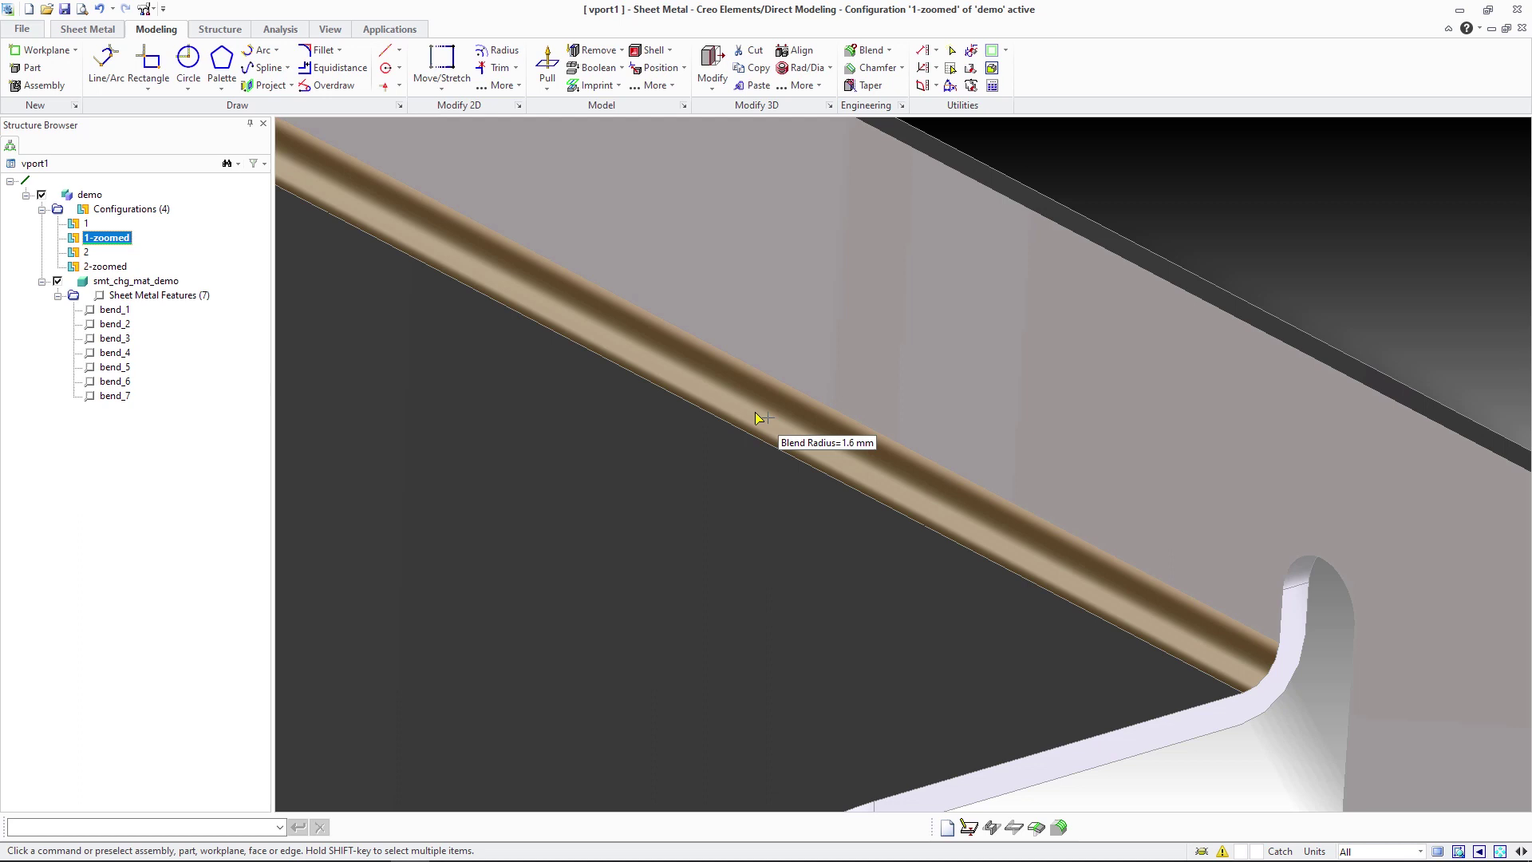
{"action": "double_click", "coordinate": [87, 253]}
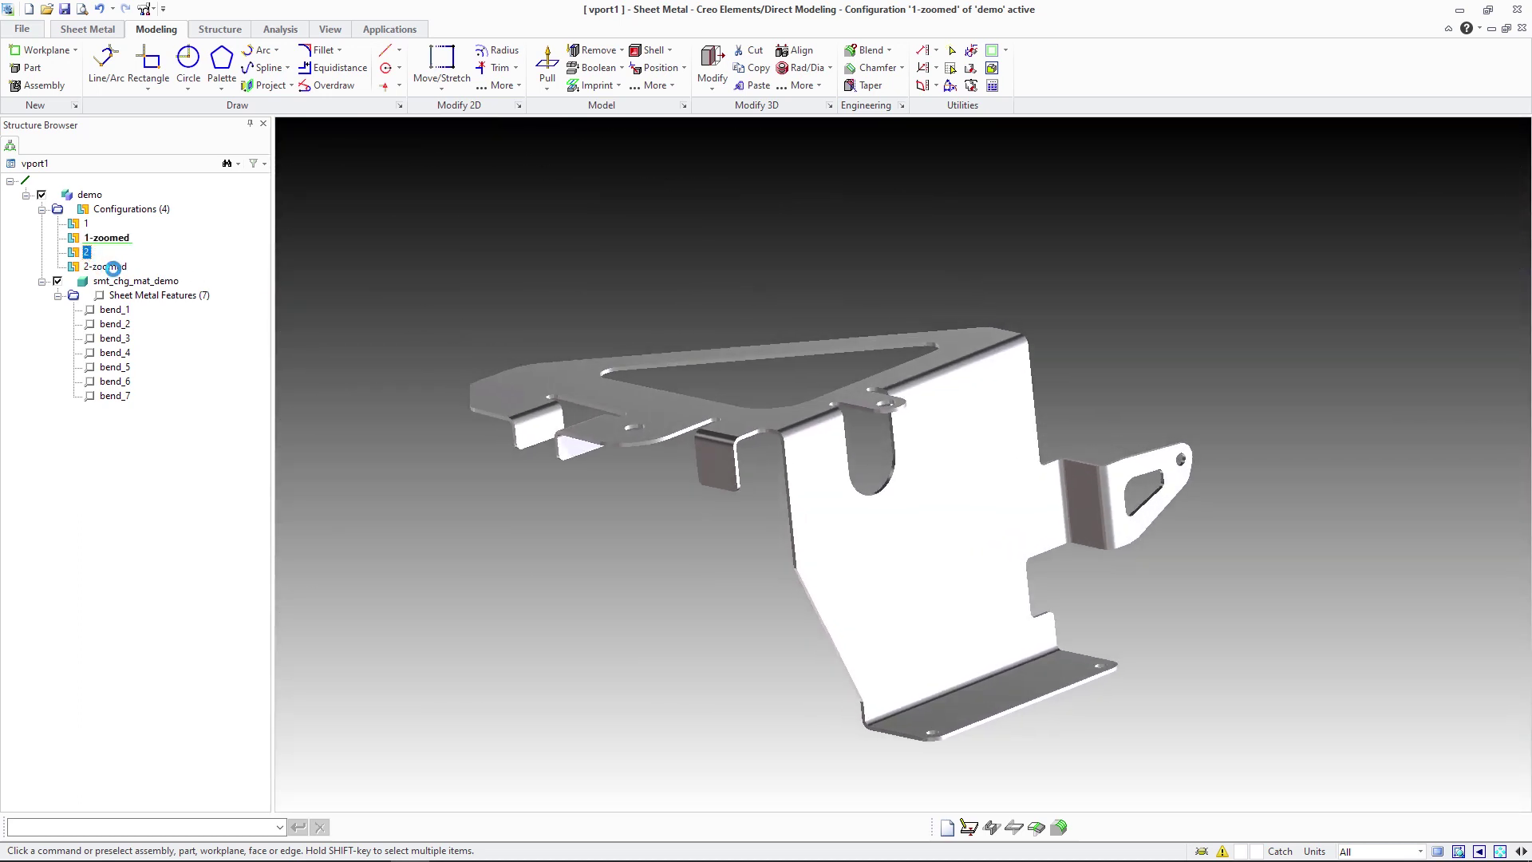
{"action": "left_click", "coordinate": [112, 267]}
{"action": "double_click", "coordinate": [112, 266]}
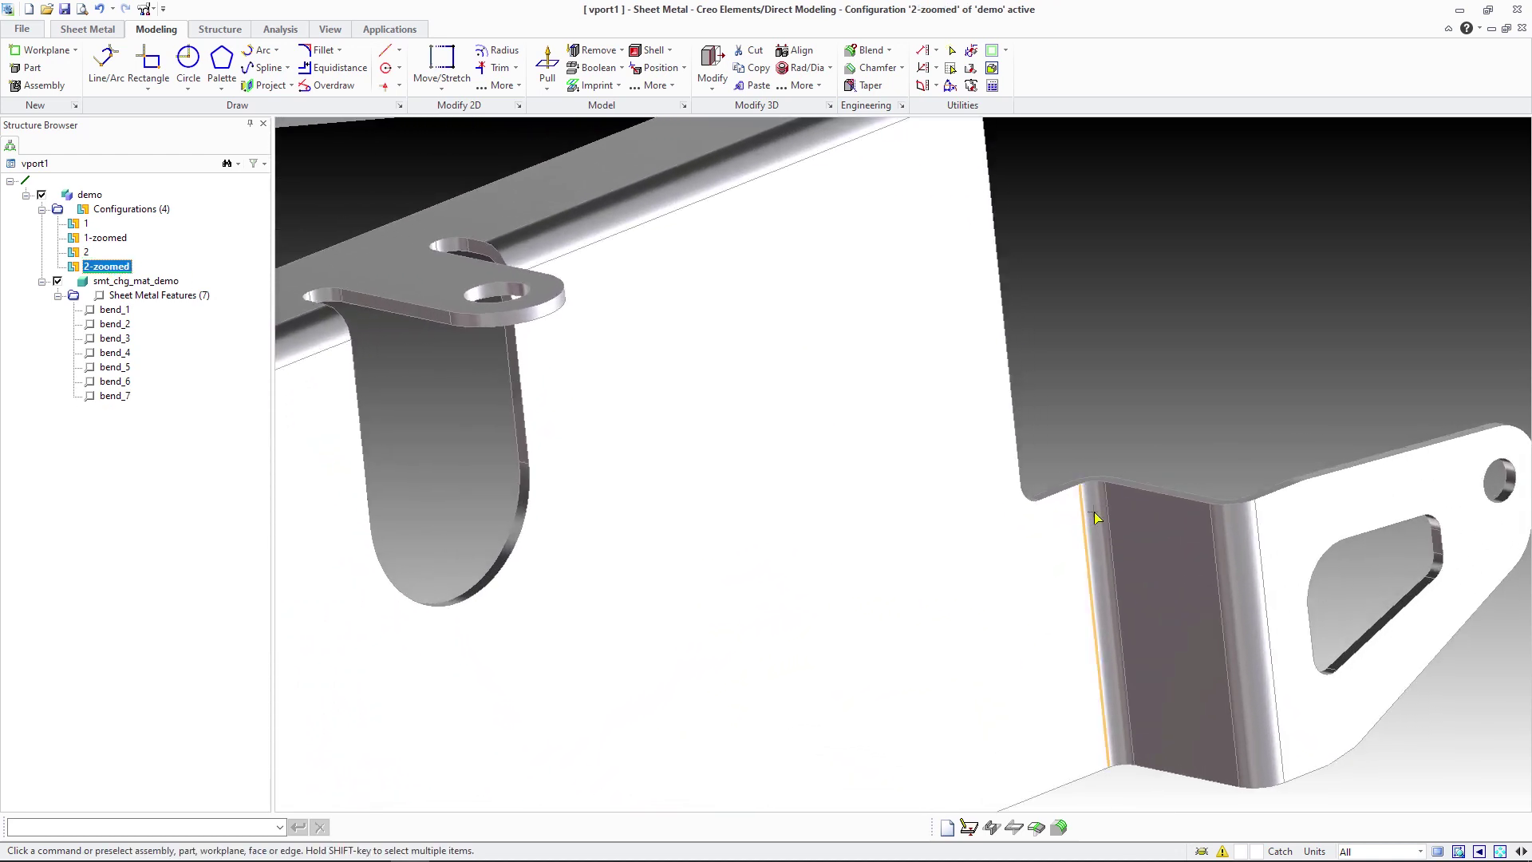
{"action": "mouse_move", "coordinate": [1097, 517]}
{"action": "double_click", "coordinate": [86, 252]}
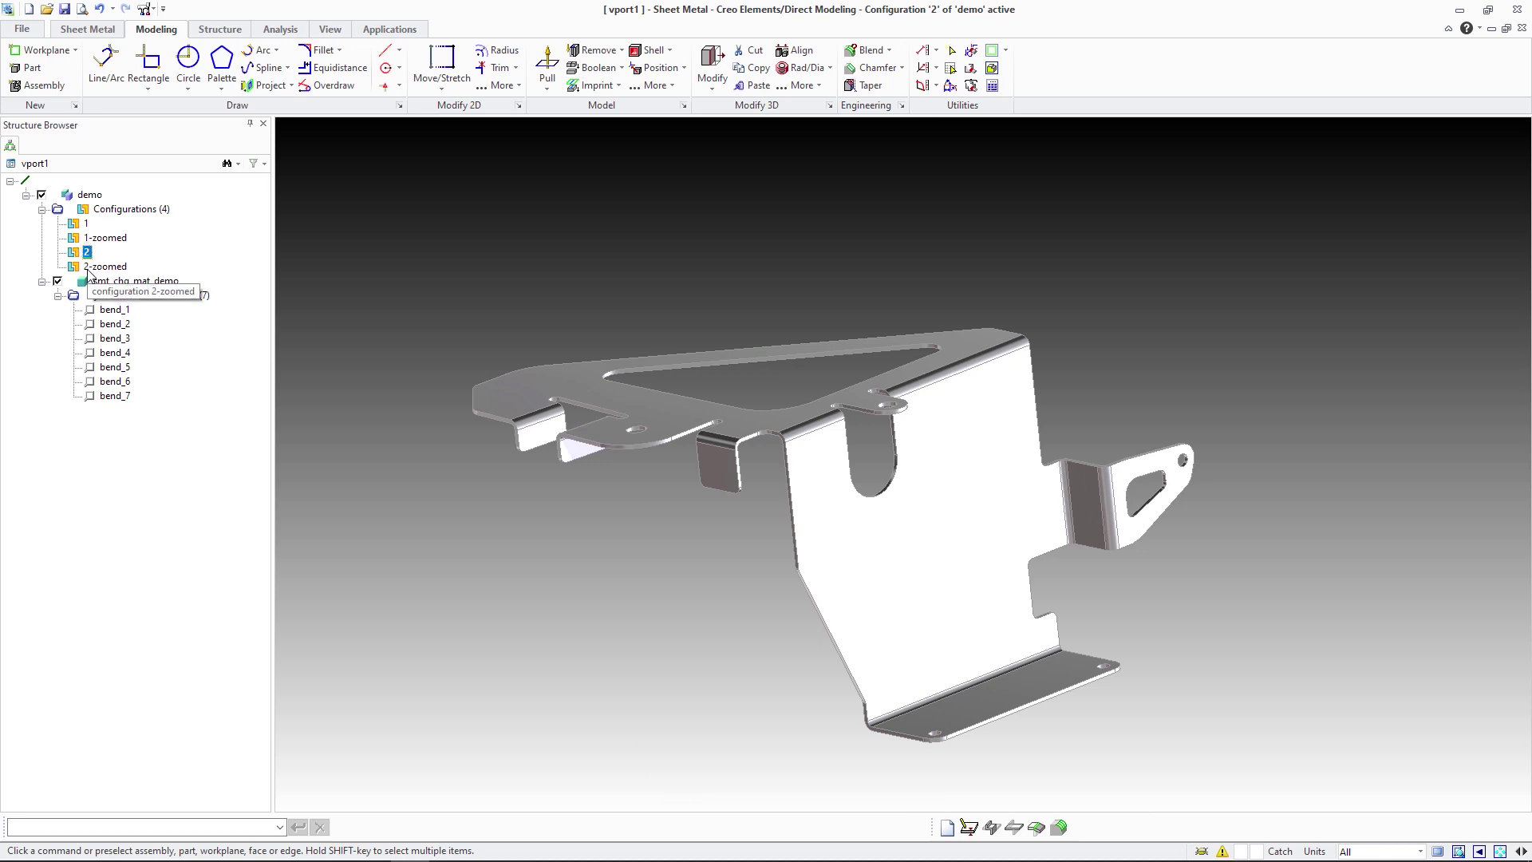
- Rethicken the bracket to 5 mm UST 1203 with Update Bend off, then view the 2-zoomed close-up
{"action": "left_click", "coordinate": [913, 589]}
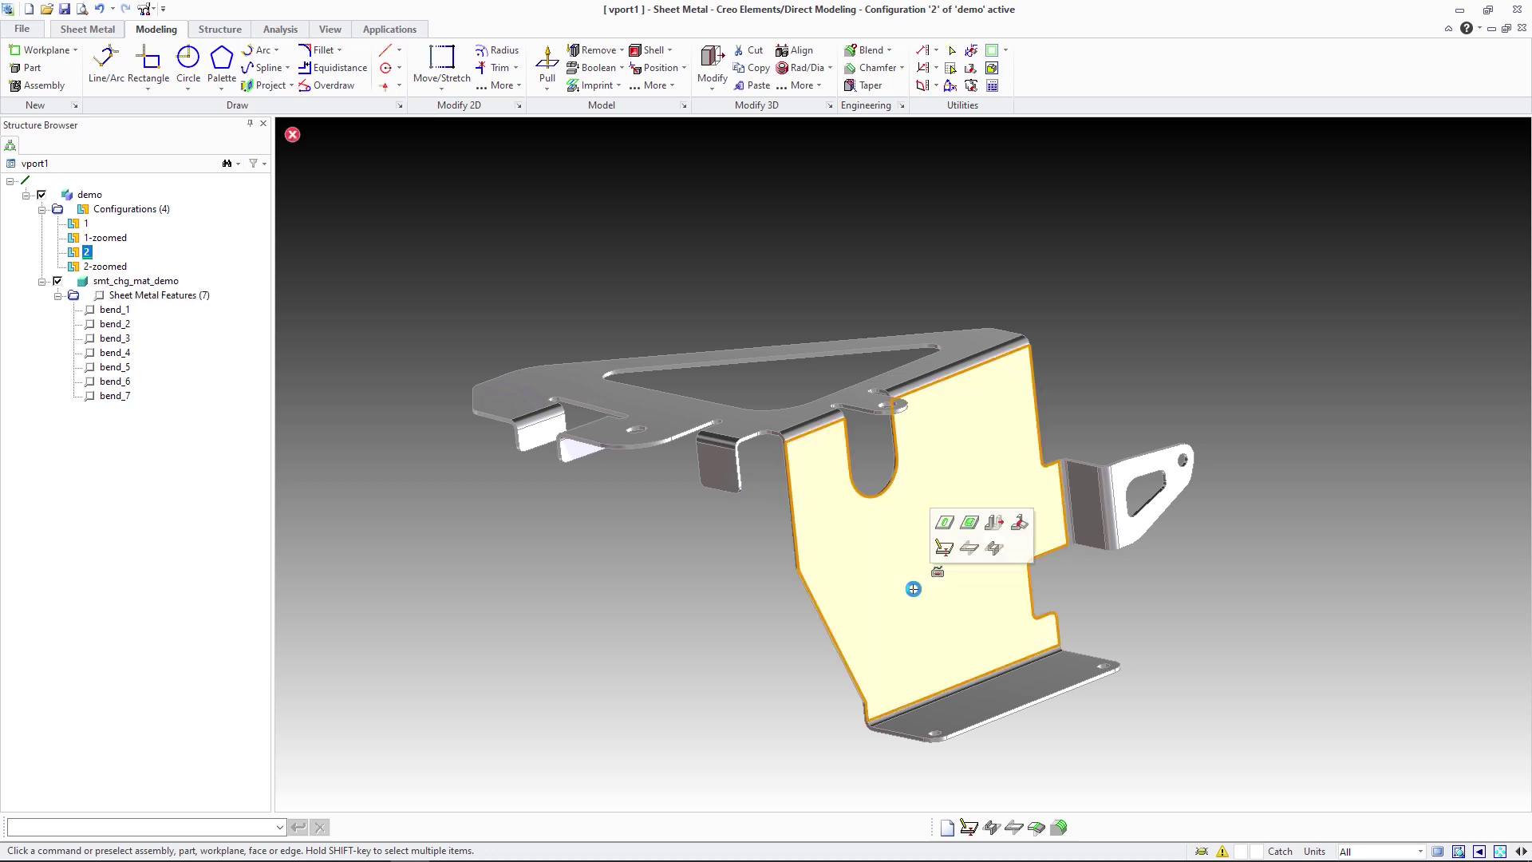
{"action": "left_click", "coordinate": [943, 549]}
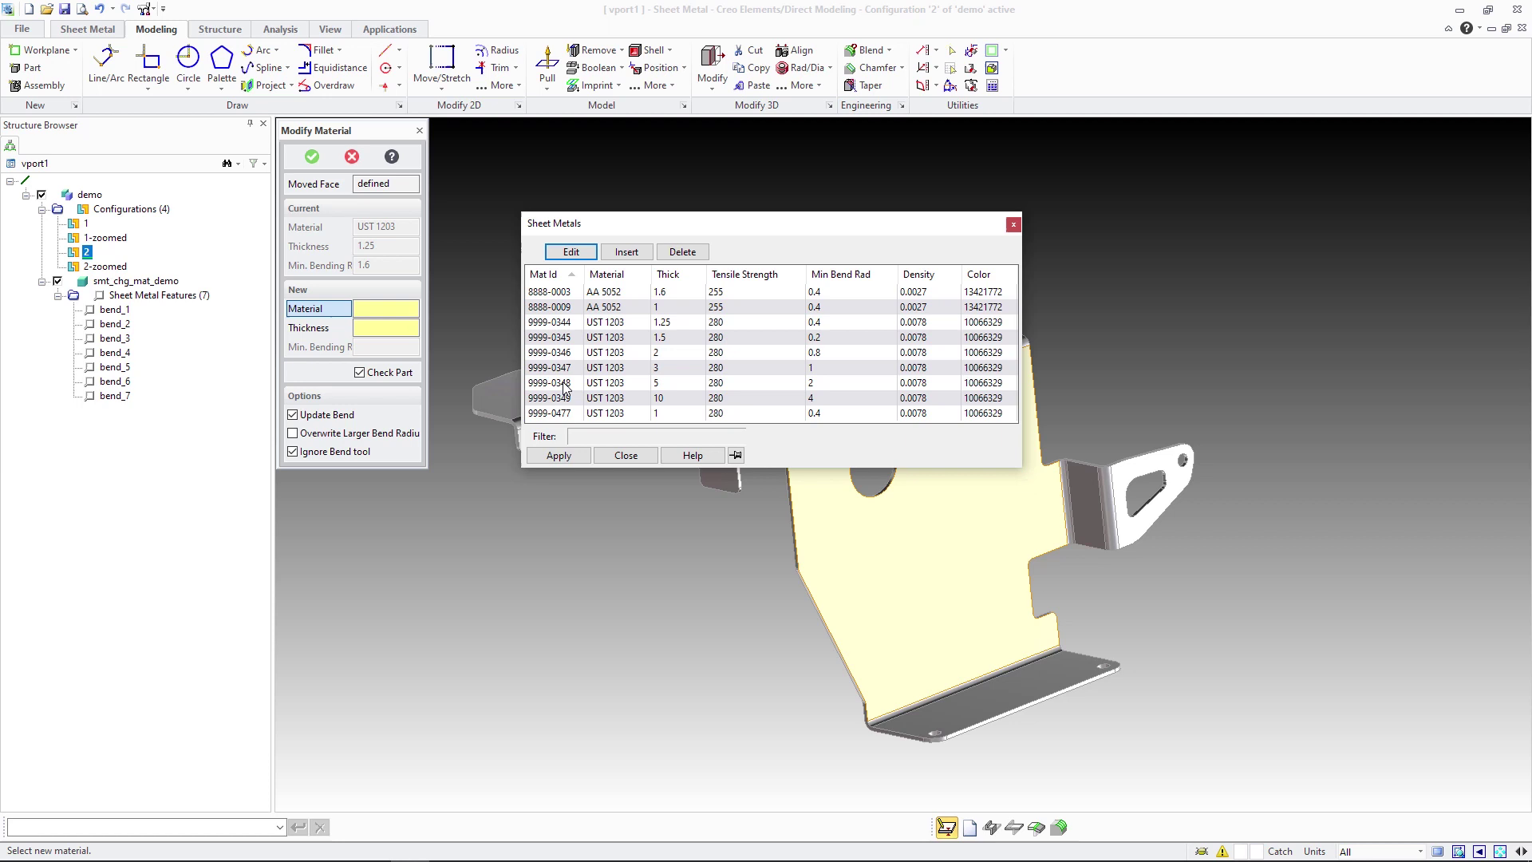
{"action": "double_click", "coordinate": [564, 384]}
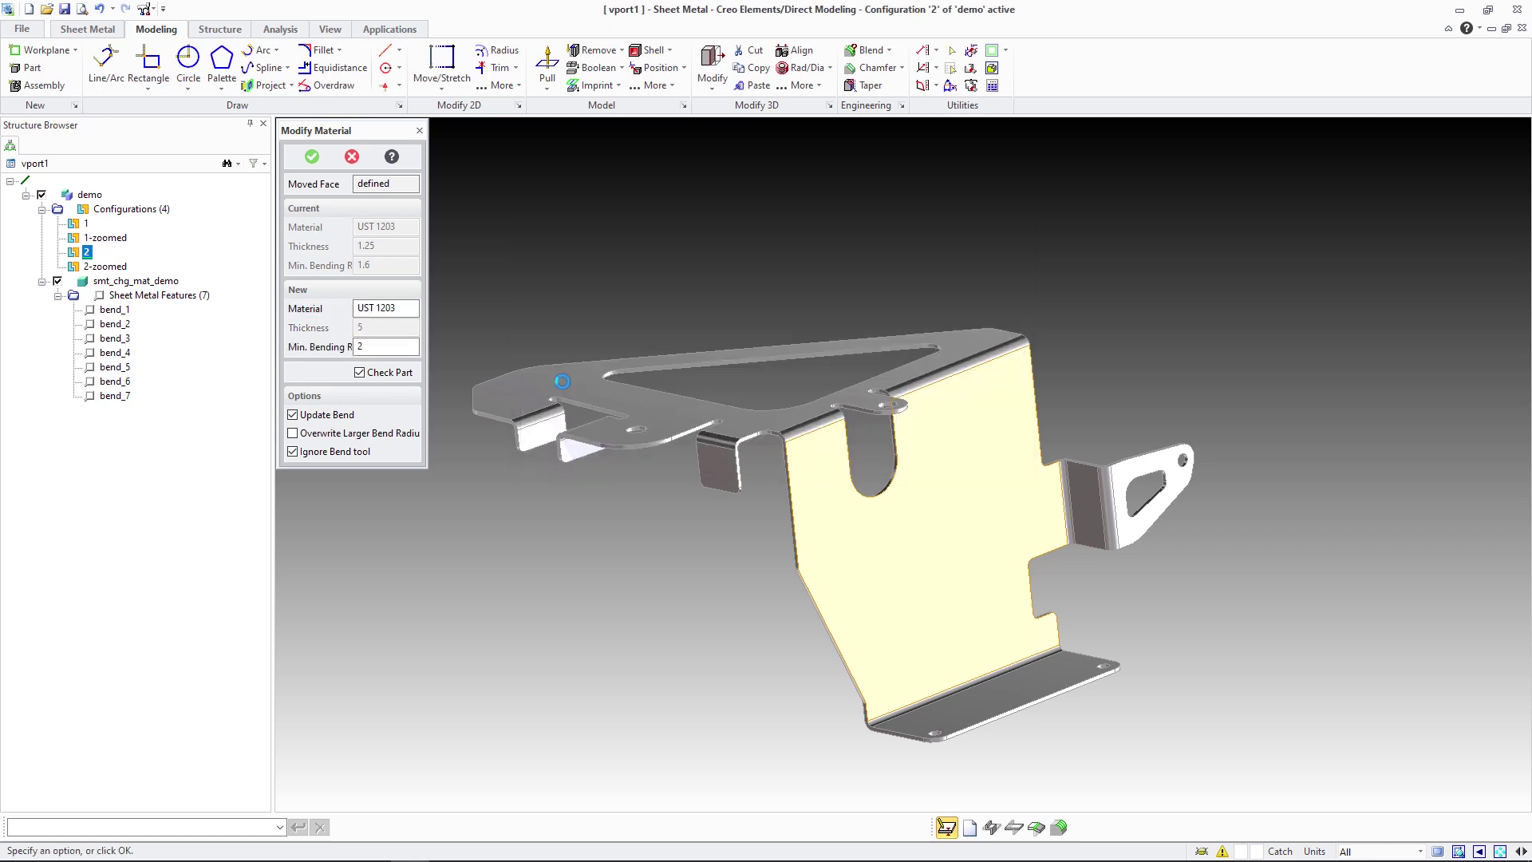
{"action": "left_click", "coordinate": [292, 415]}
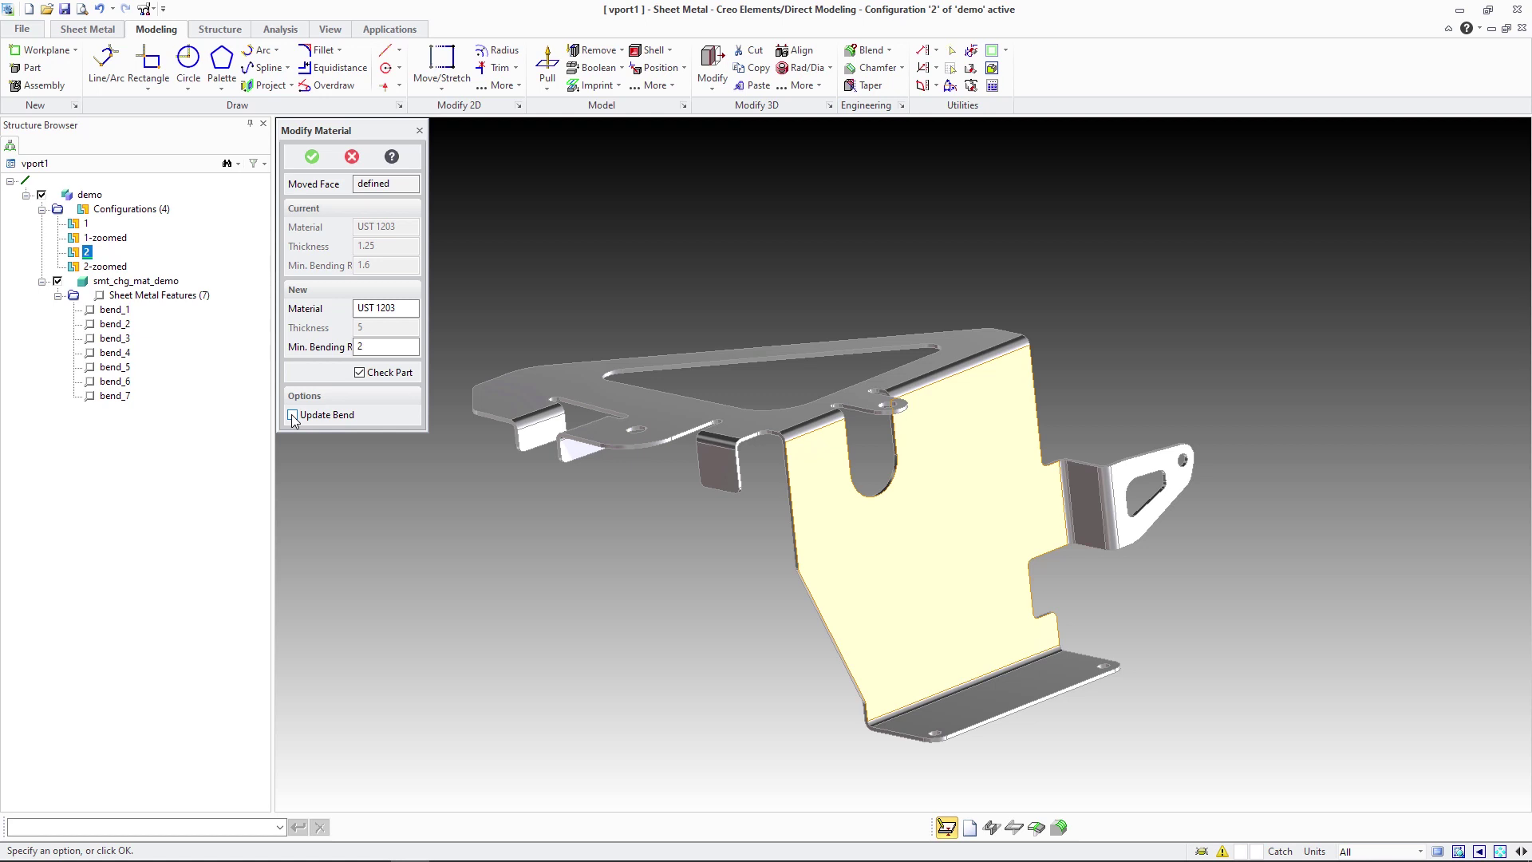
{"action": "left_click", "coordinate": [311, 157]}
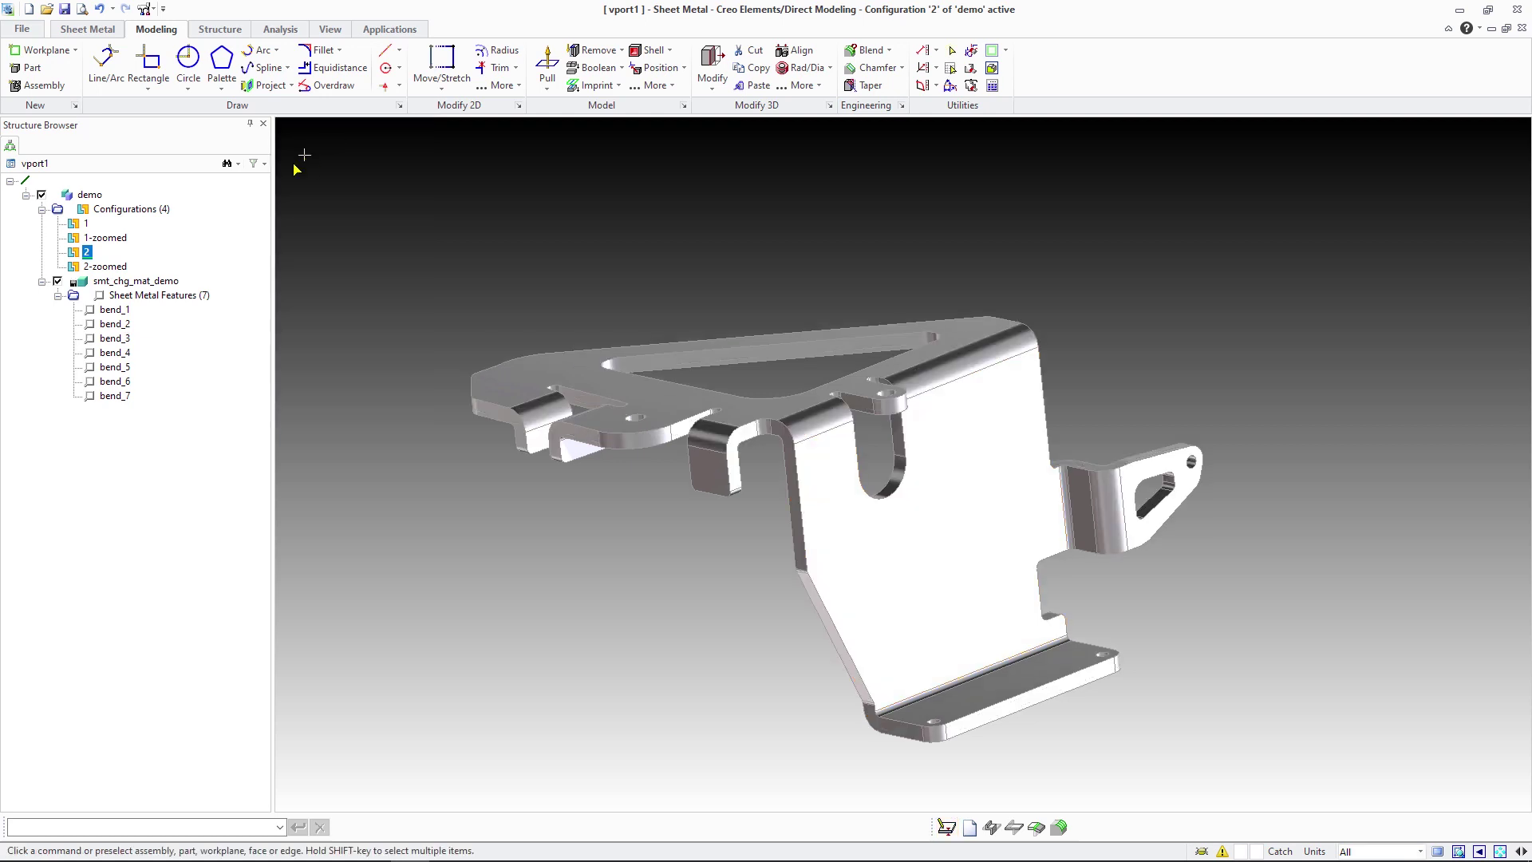
{"action": "double_click", "coordinate": [108, 269]}
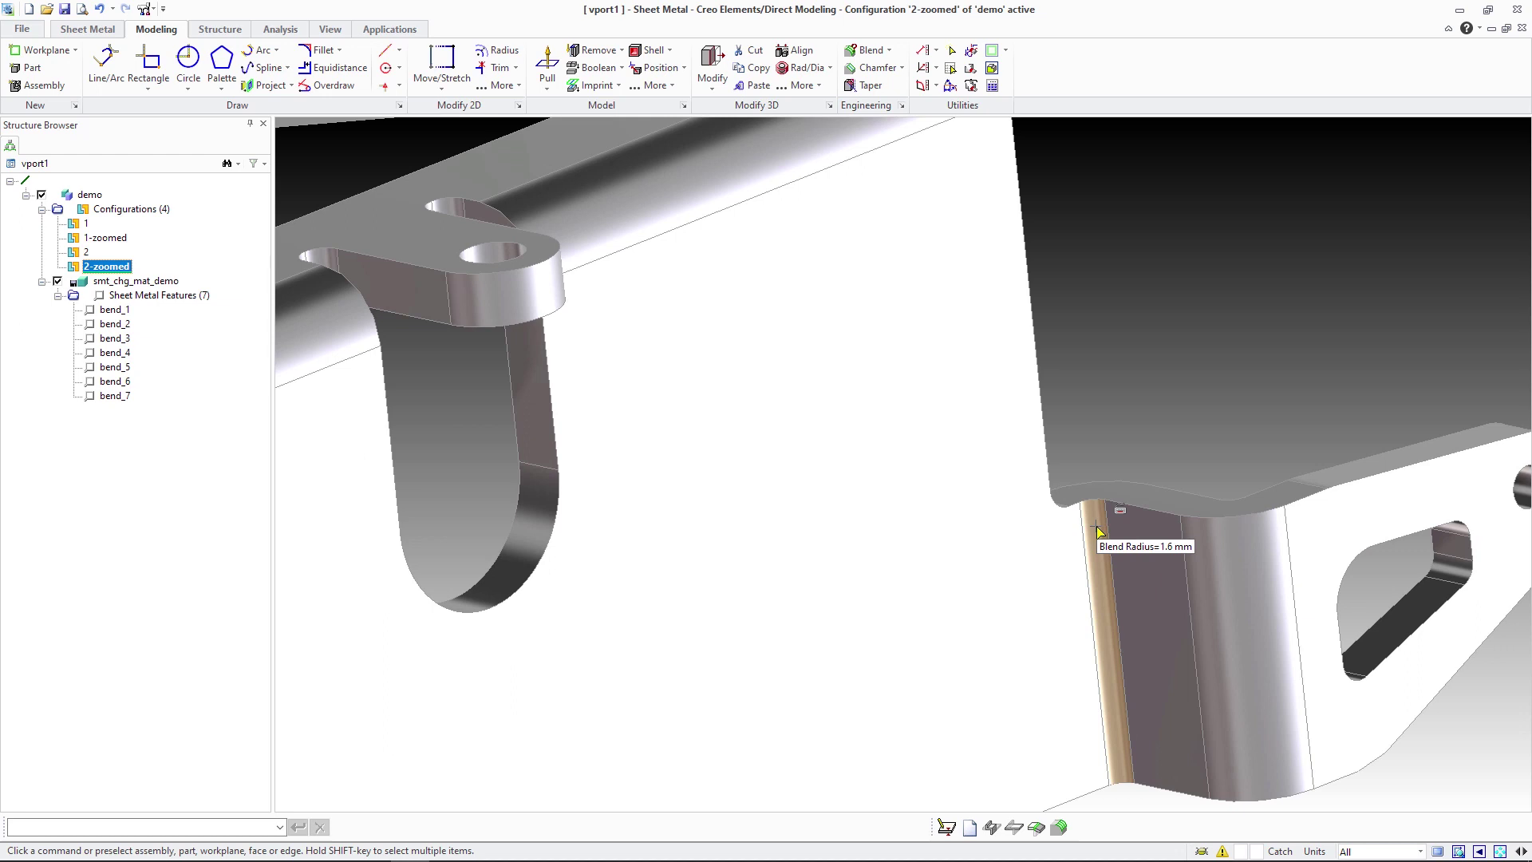
- Reapply 5 mm UST 1203 with Update Bend on, giving the bend a 2 mm radius
{"action": "left_click", "coordinate": [749, 515]}
{"action": "left_click", "coordinate": [781, 481]}
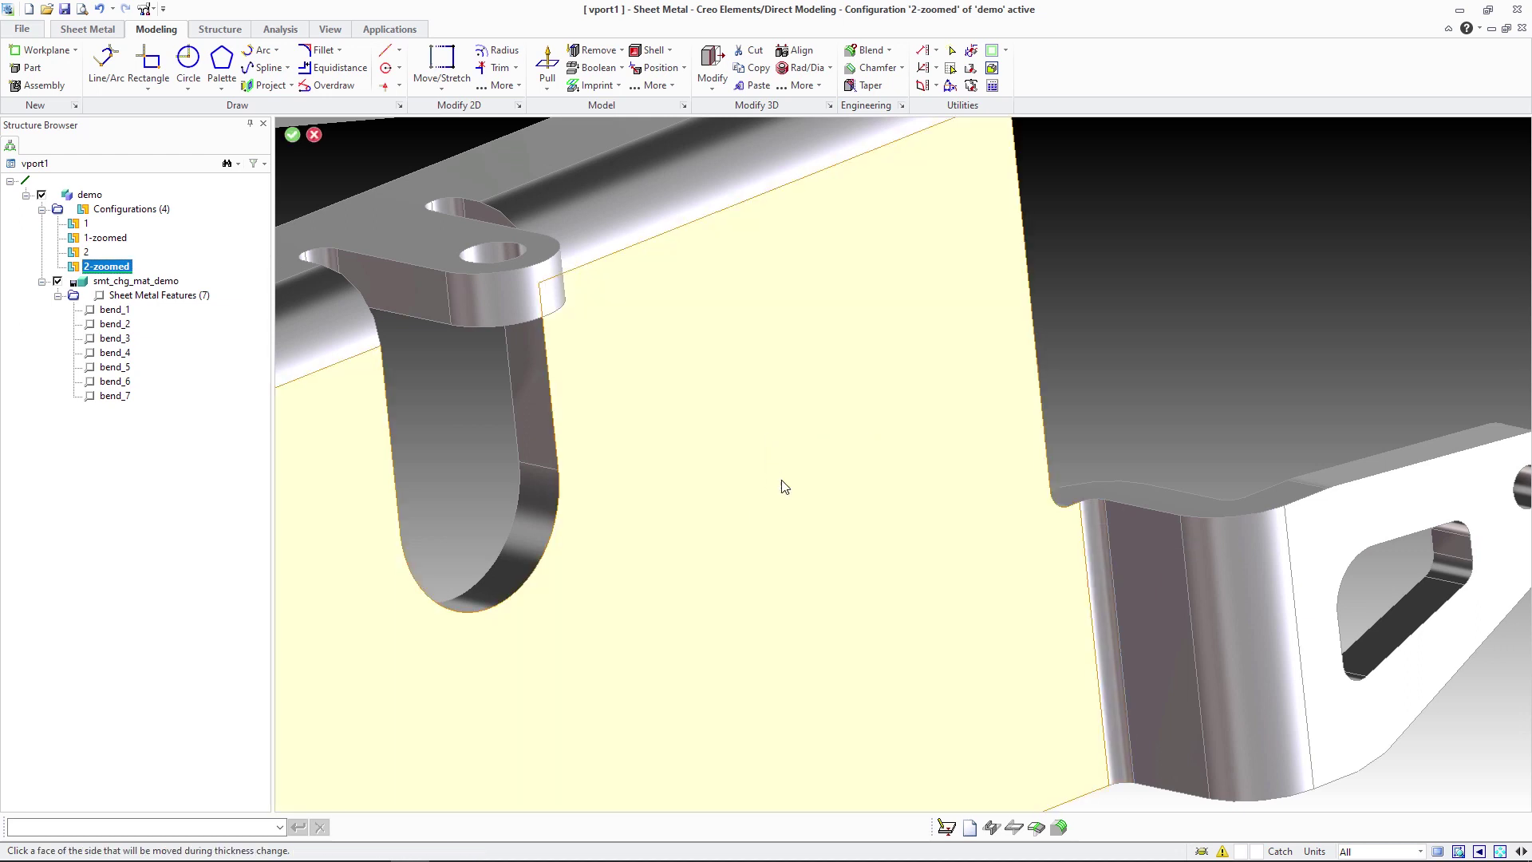
{"action": "left_click", "coordinate": [784, 485]}
{"action": "double_click", "coordinate": [562, 385]}
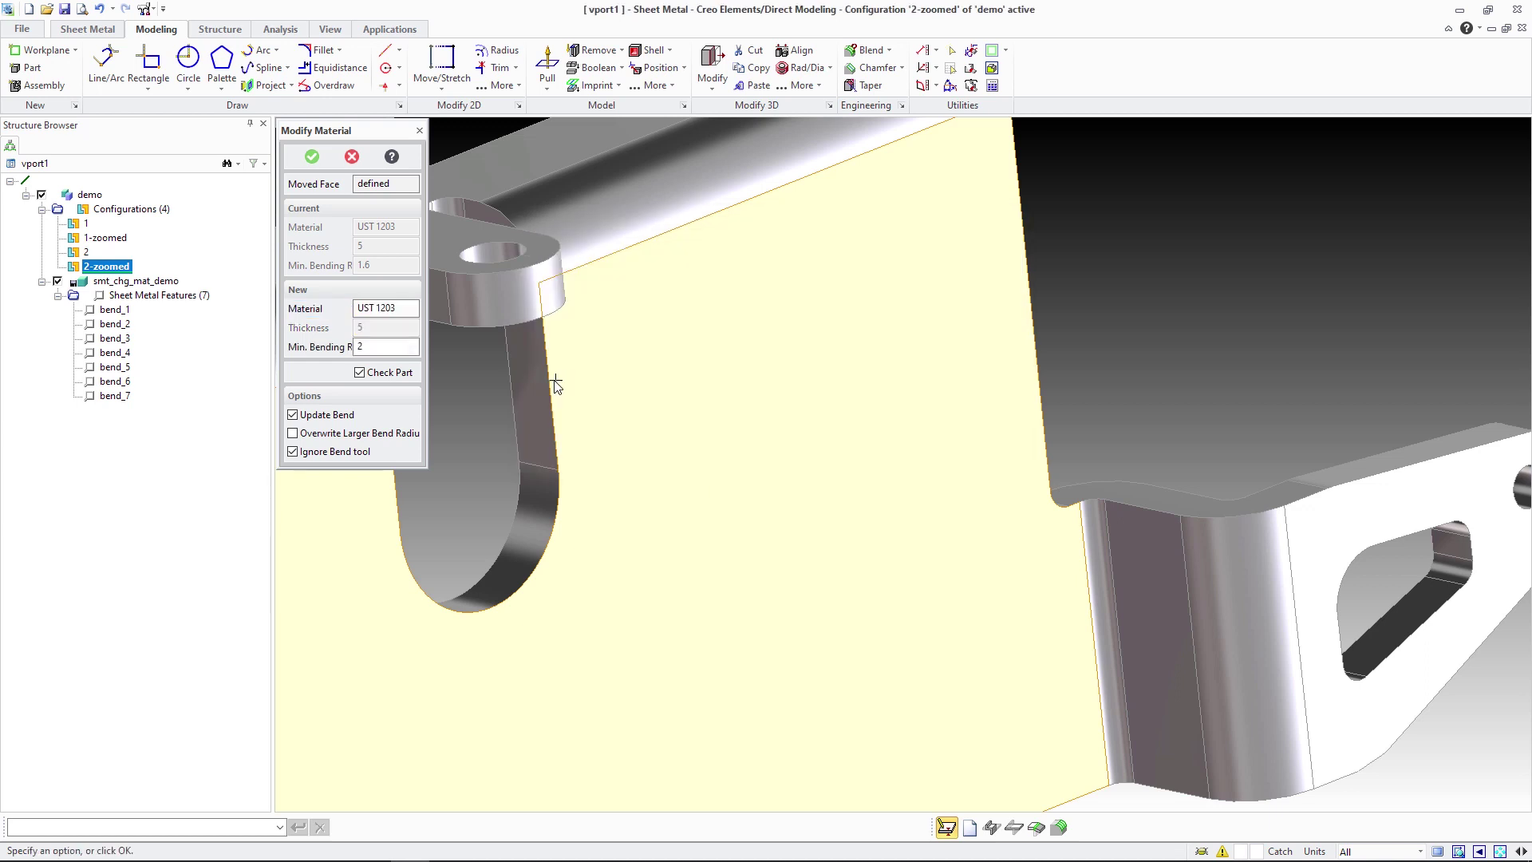
{"action": "left_click", "coordinate": [361, 347]}
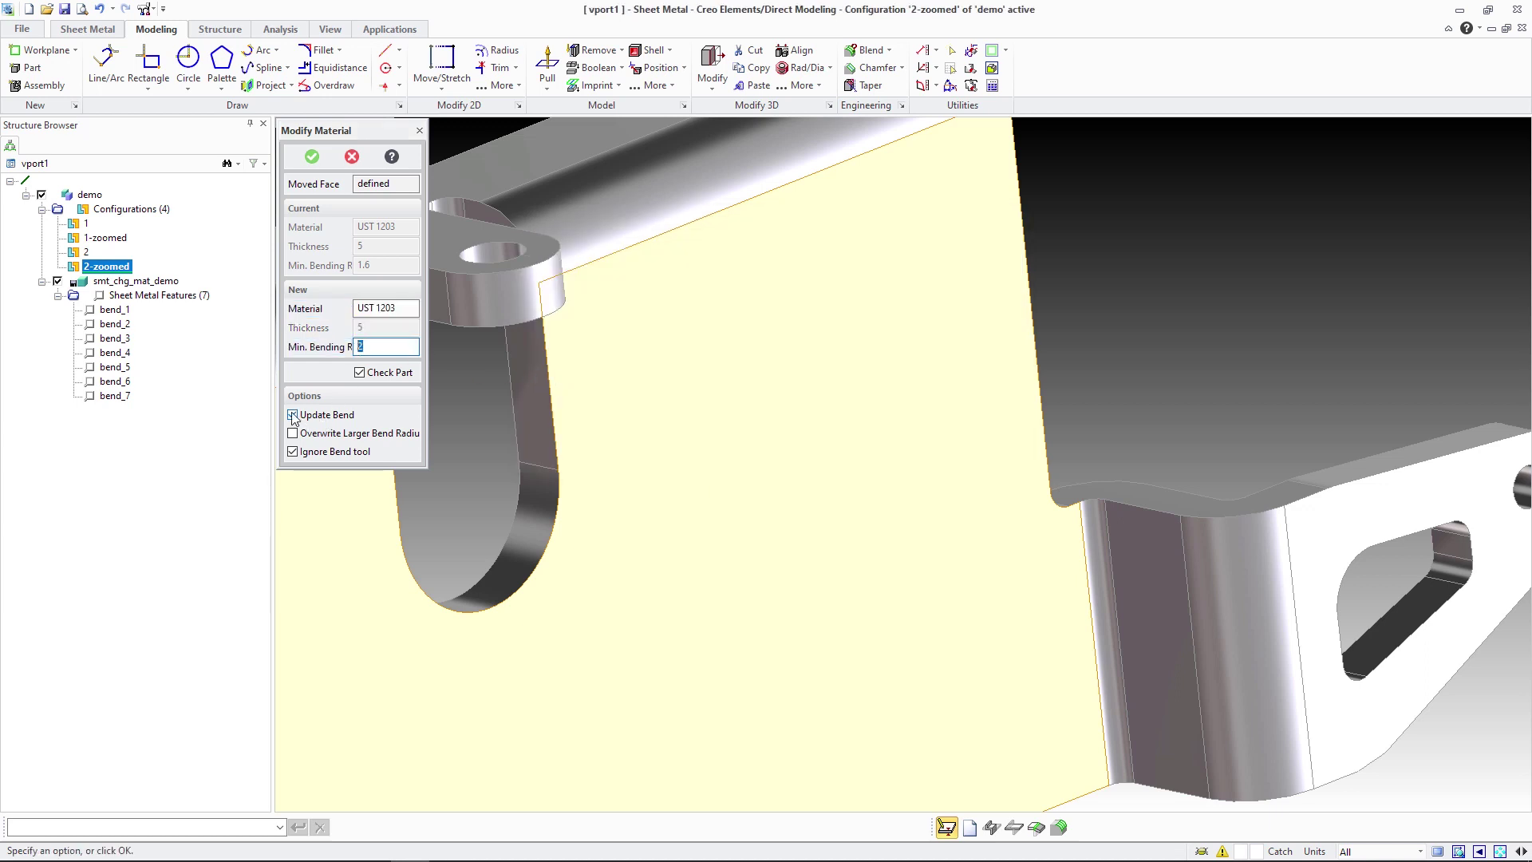
{"action": "left_click", "coordinate": [312, 157]}
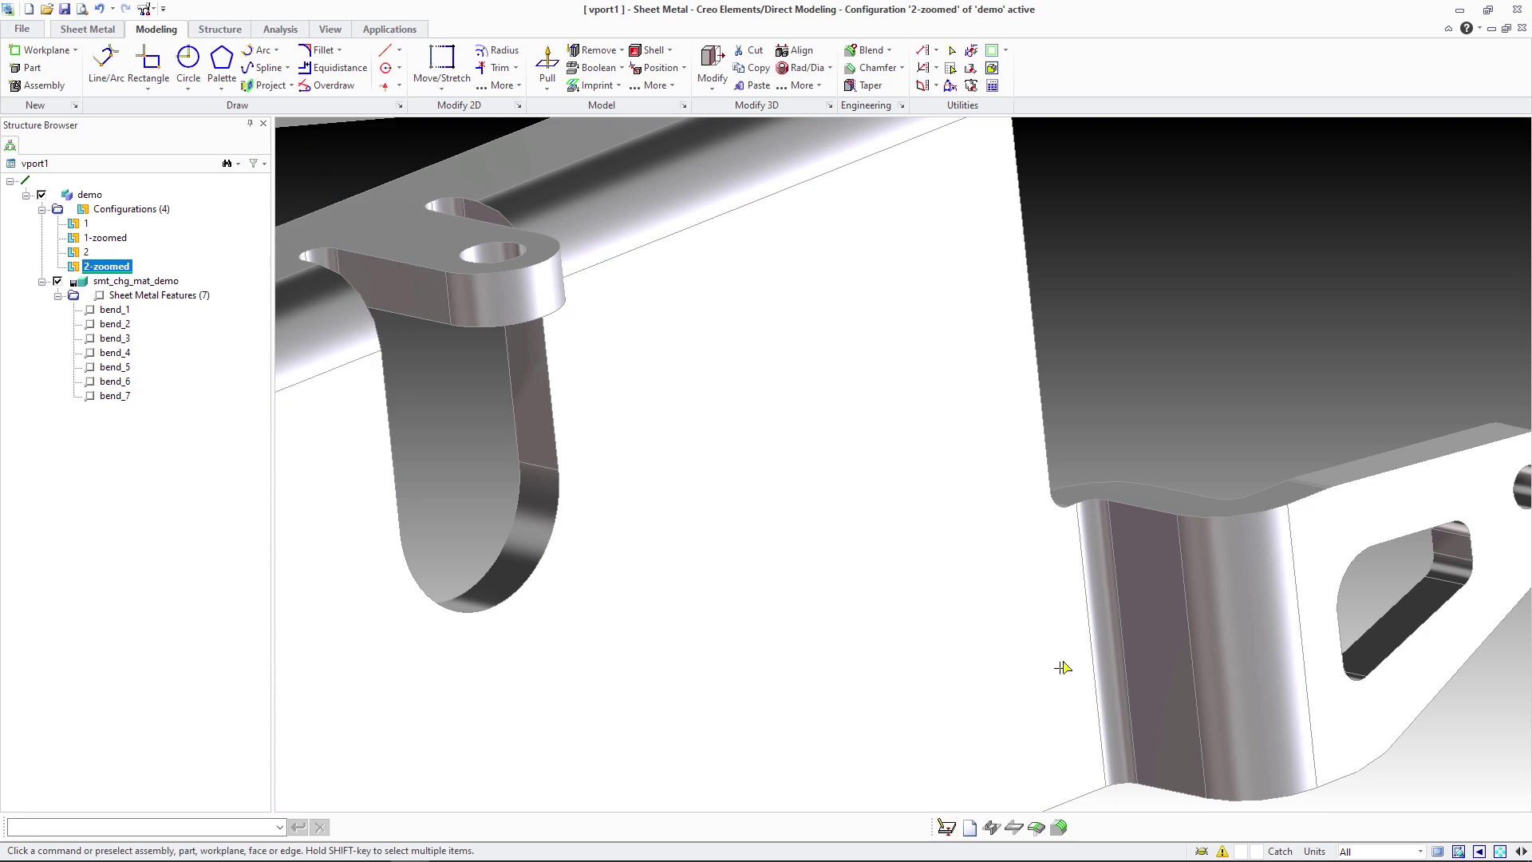
{"action": "mouse_move", "coordinate": [1096, 580]}
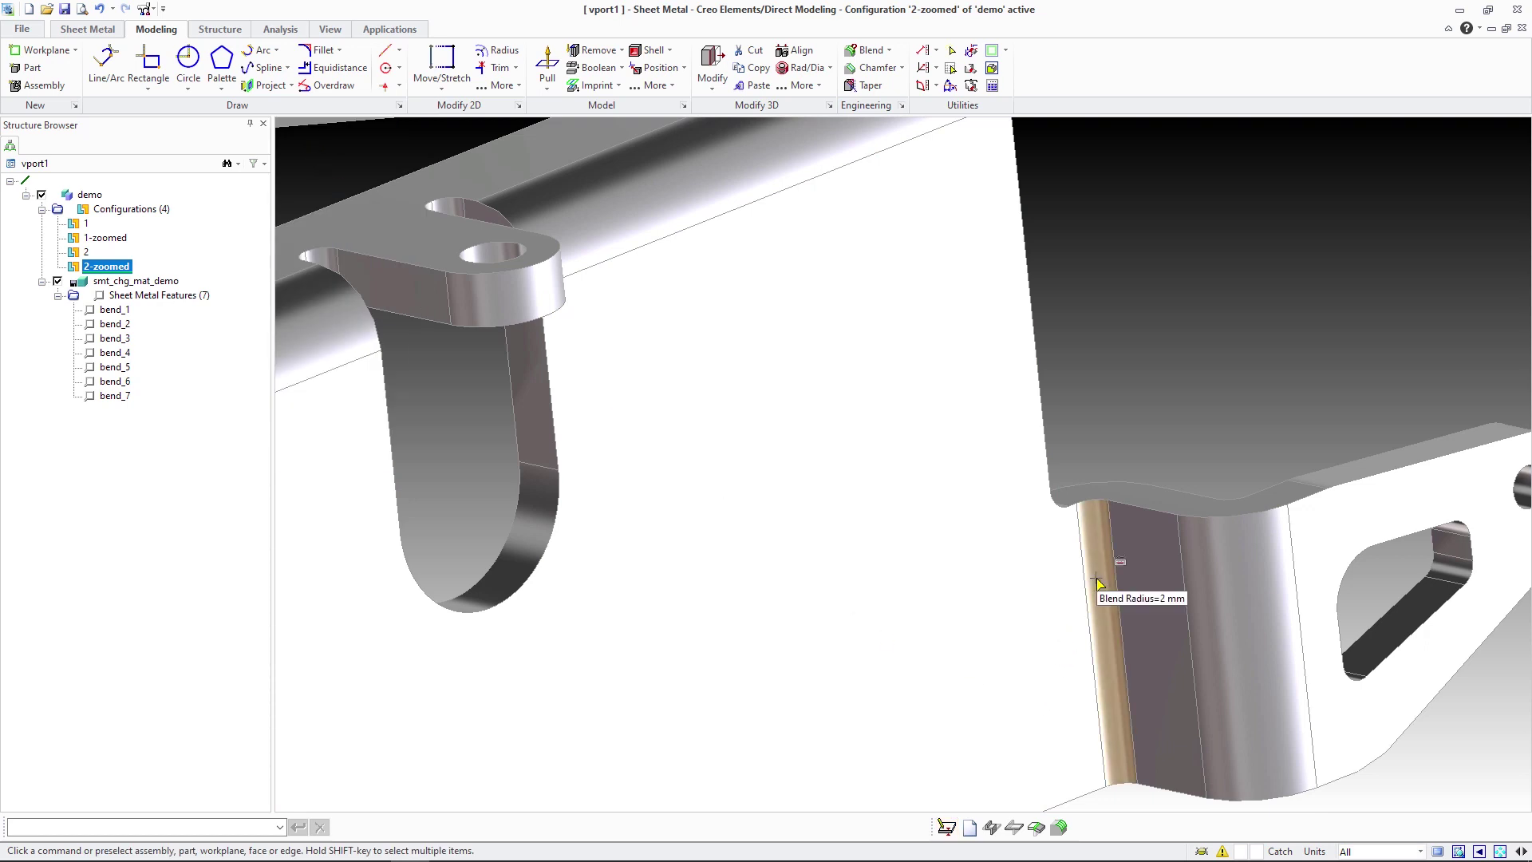
- Activate configuration 1 and unfold the 5 mm bracket flat from its base face
{"action": "double_click", "coordinate": [105, 237]}
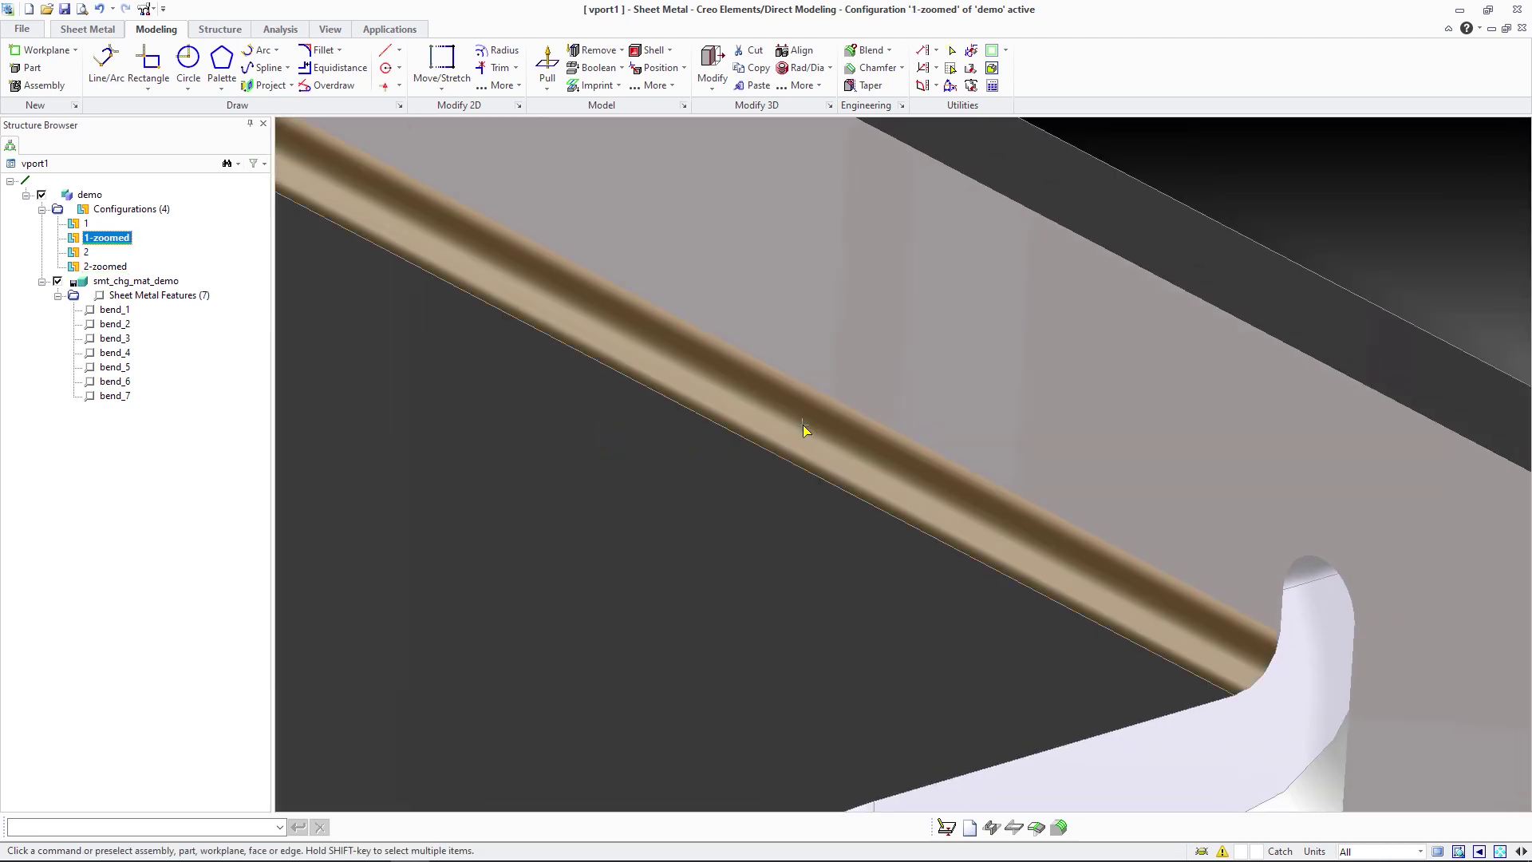
{"action": "mouse_move", "coordinate": [803, 426]}
{"action": "double_click", "coordinate": [86, 223]}
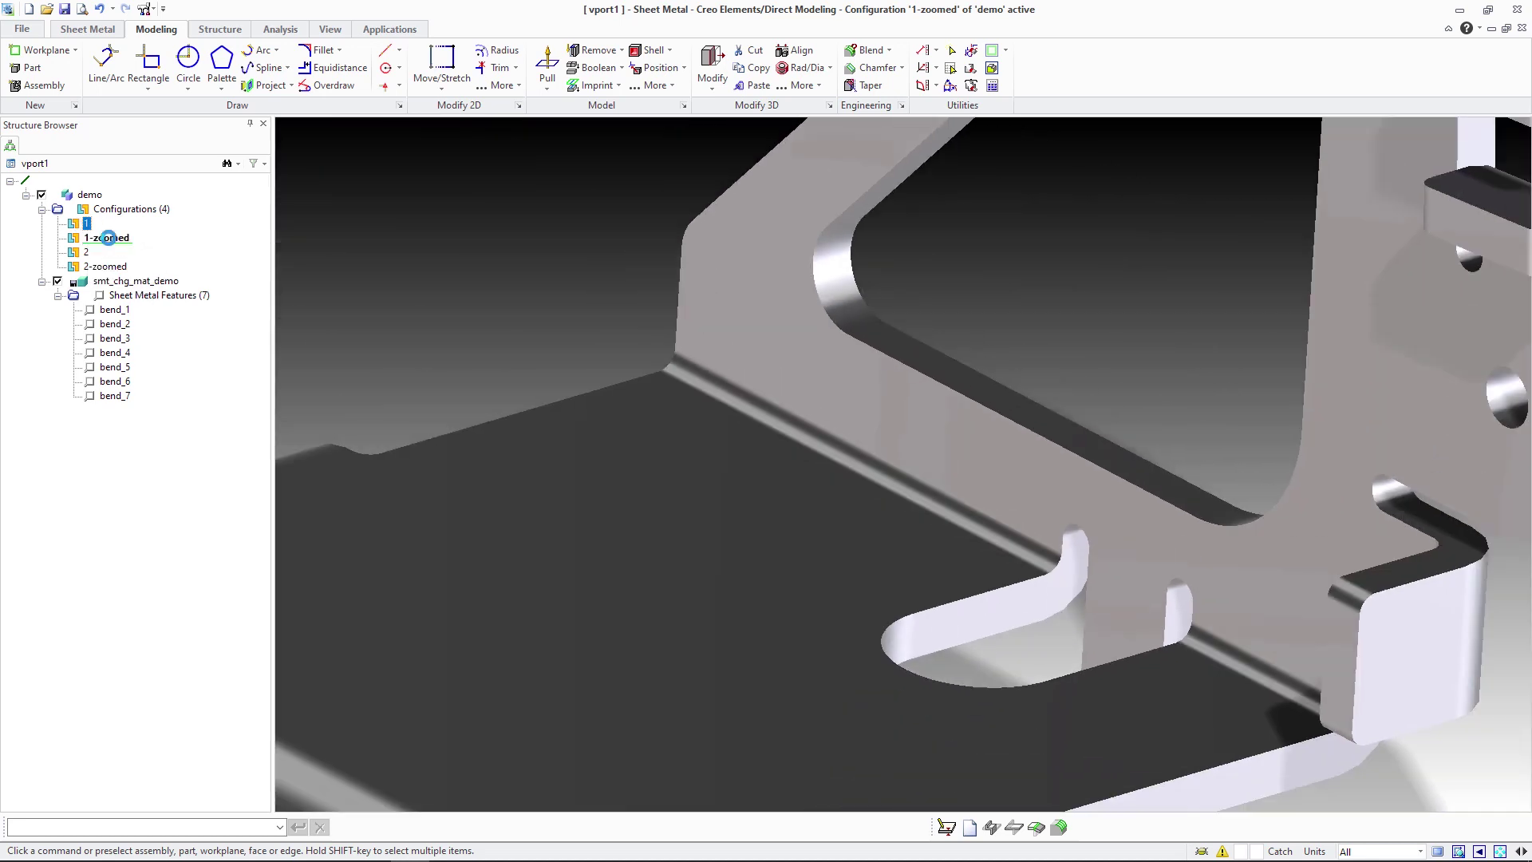
{"action": "left_click", "coordinate": [840, 527]}
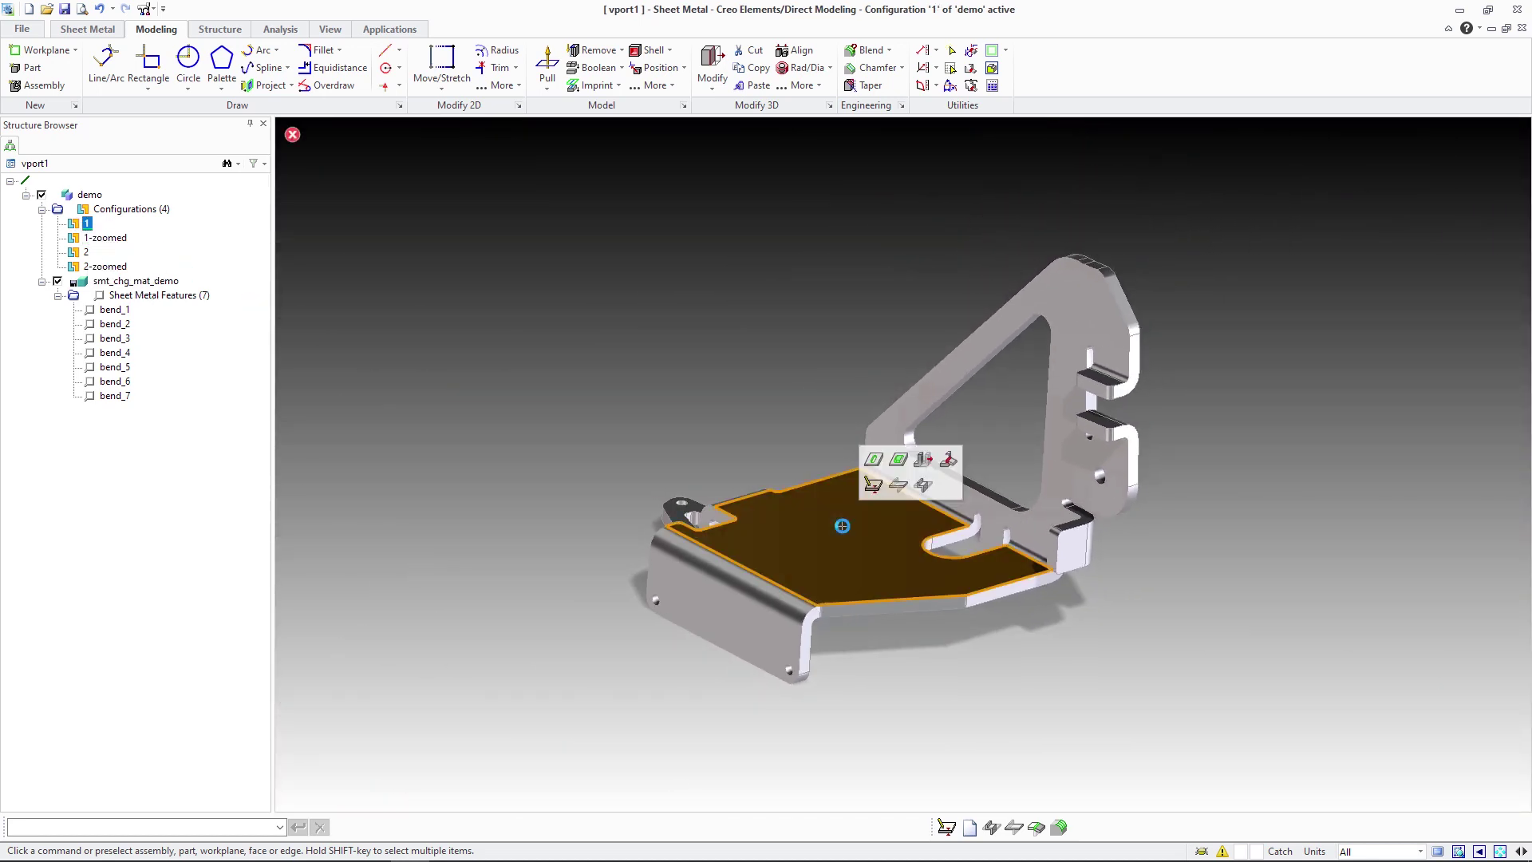
{"action": "left_click", "coordinate": [897, 485]}
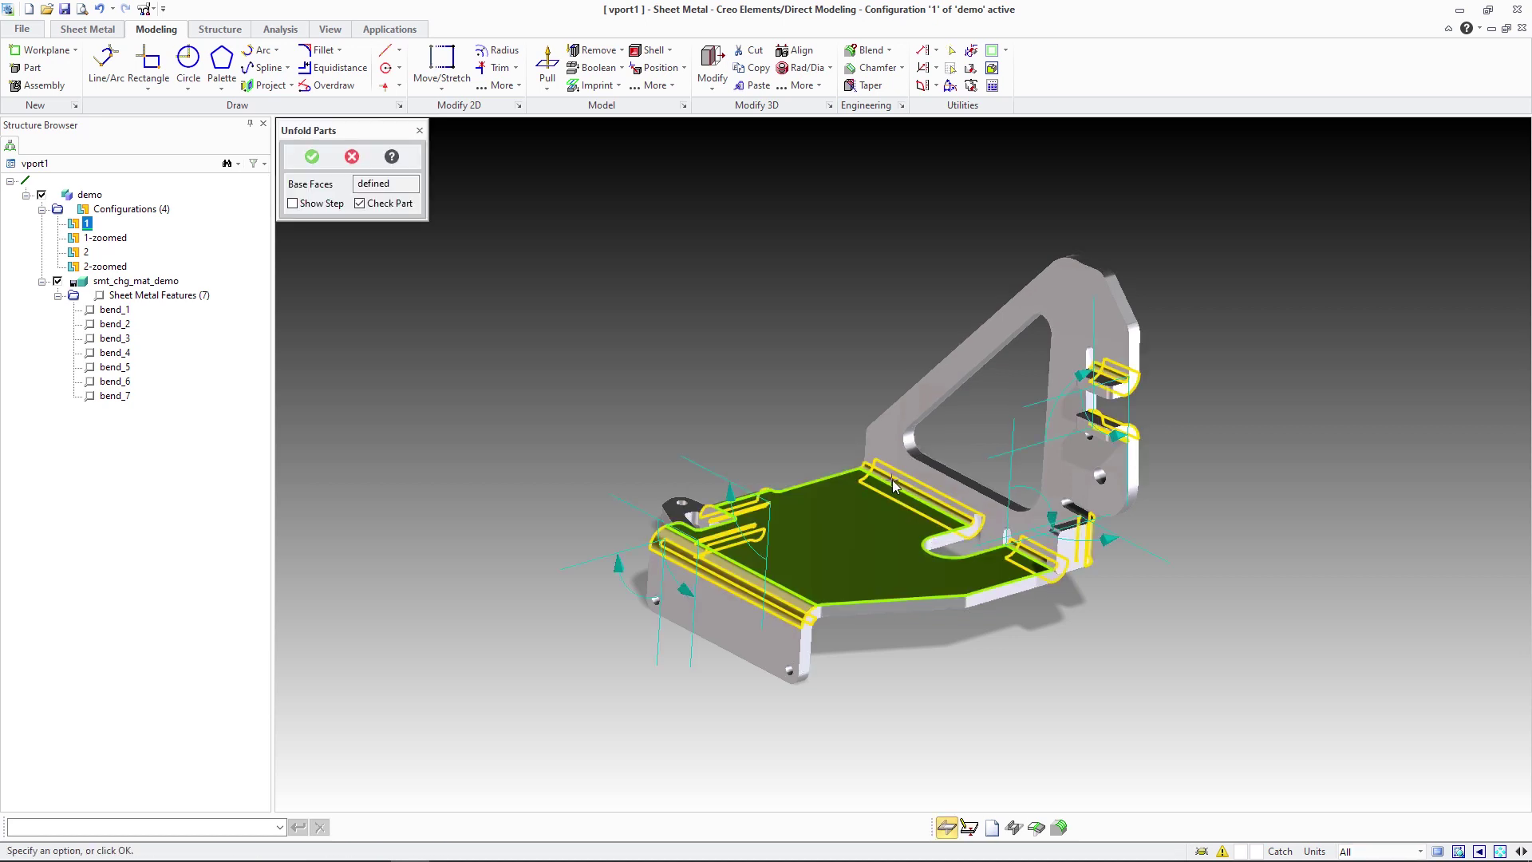
{"action": "middle_click", "coordinate": [892, 480]}
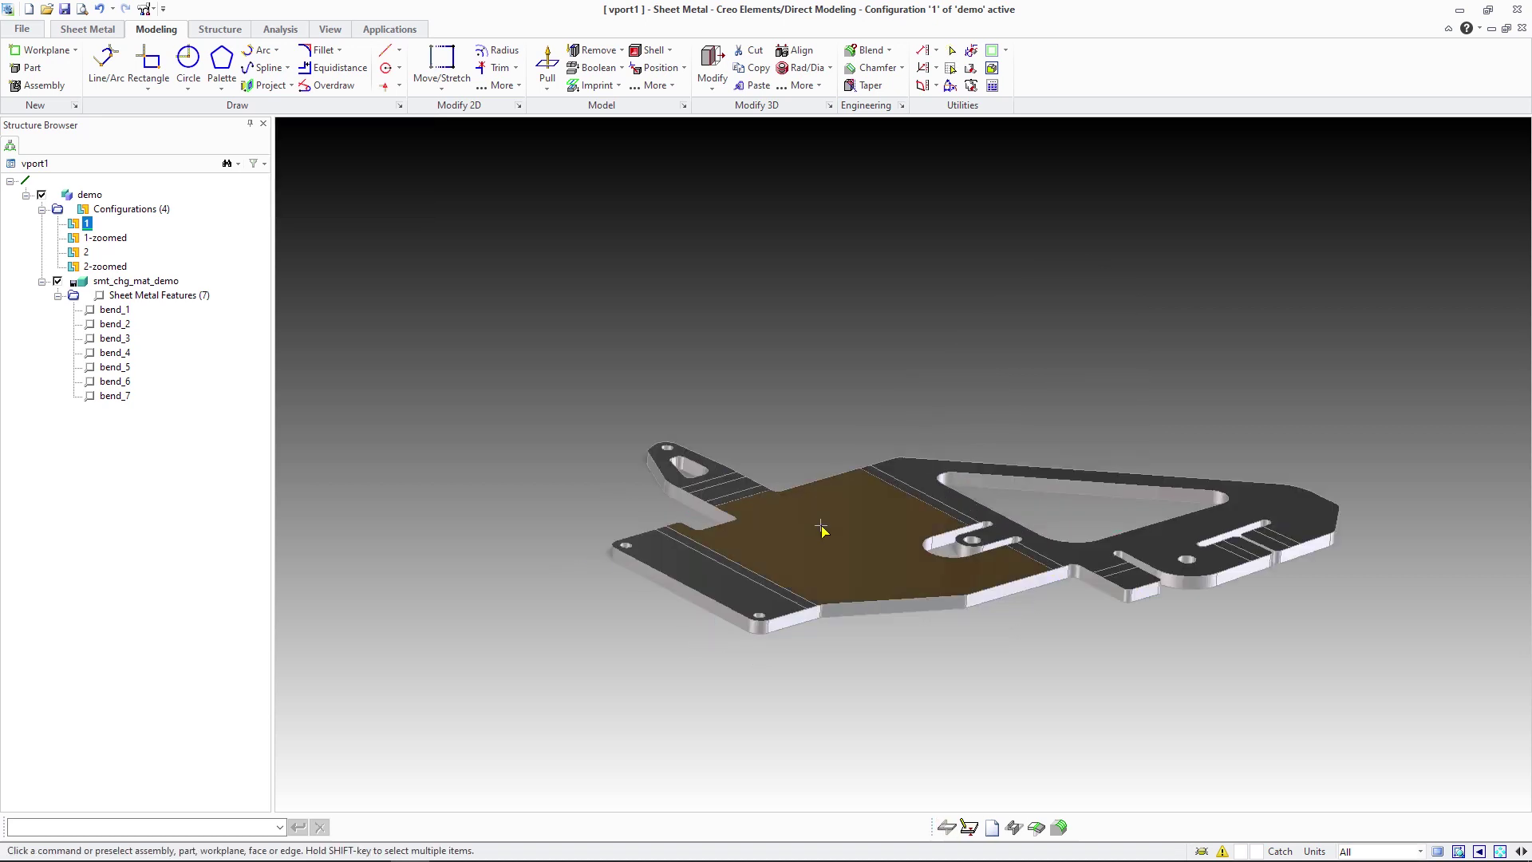
- Refold the flat sheet back into the bent bracket
{"action": "left_click", "coordinate": [822, 529]}
{"action": "left_click", "coordinate": [904, 484]}
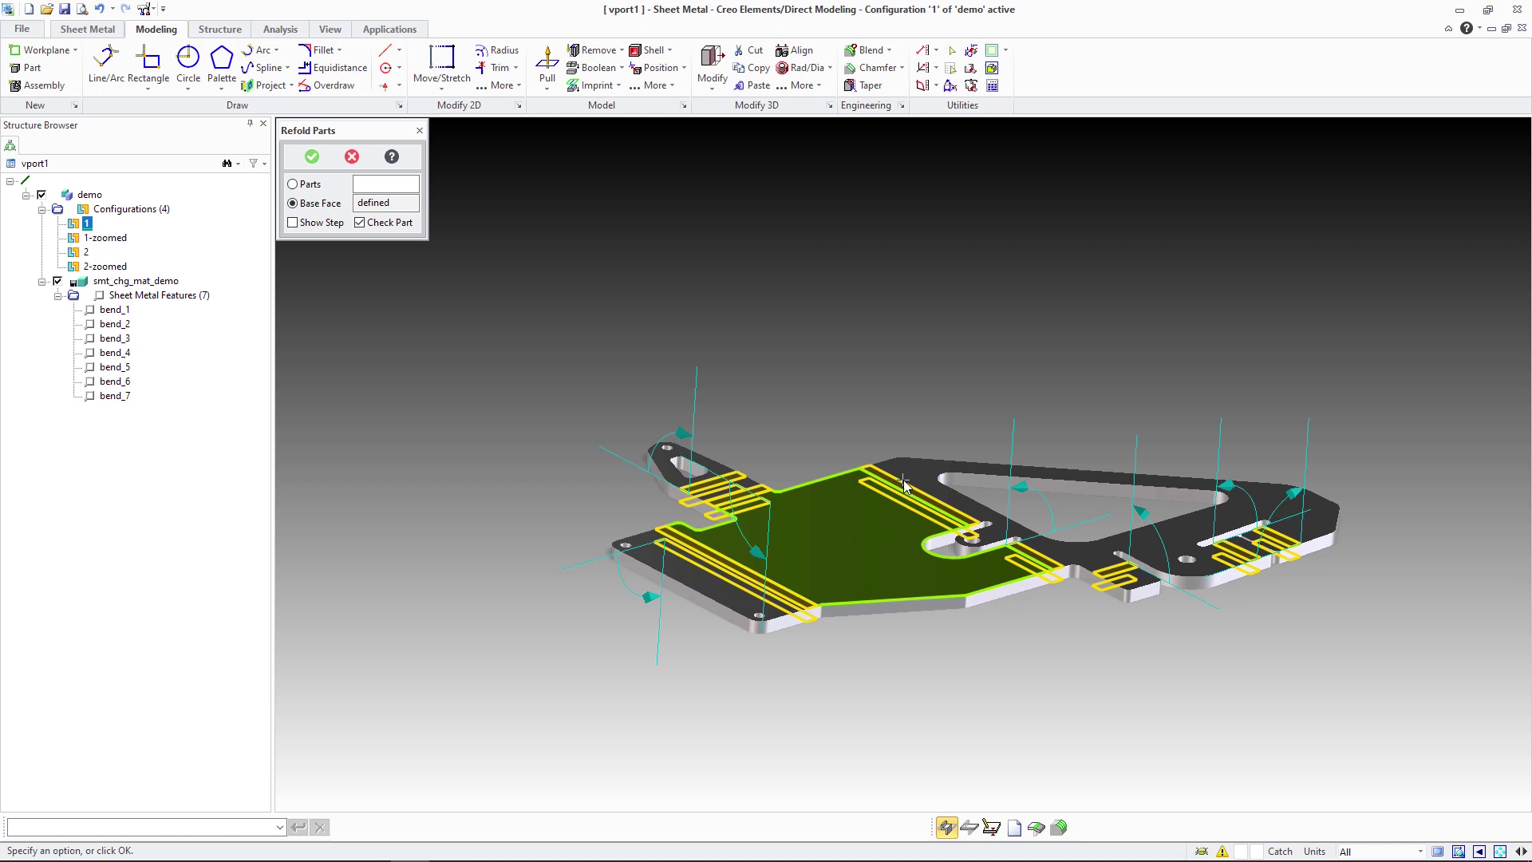
{"action": "middle_click", "coordinate": [844, 511]}
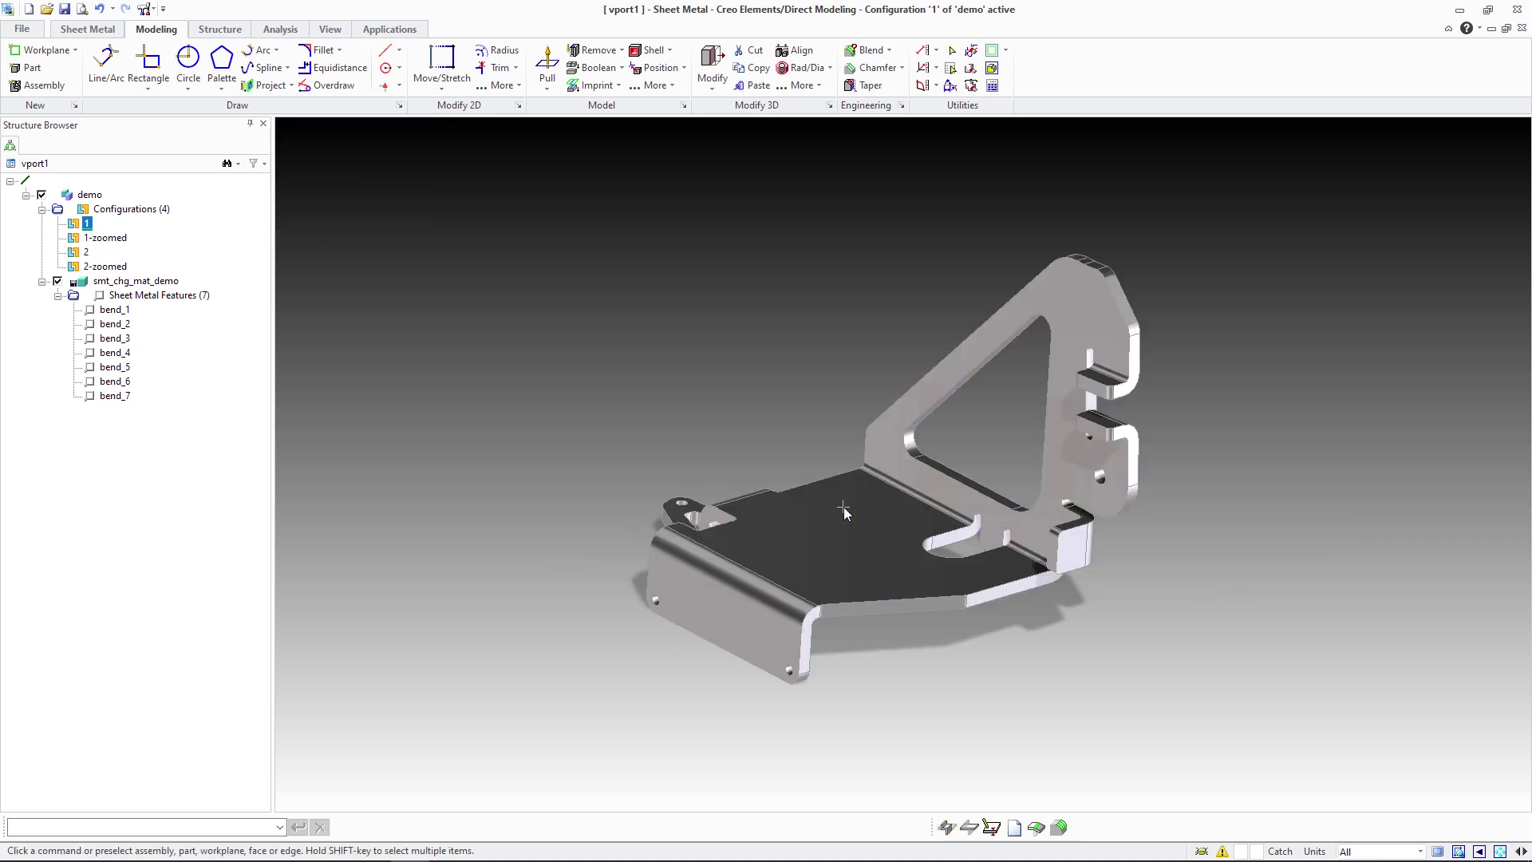
- Activate configuration 2 and choose UST 1203 at 1.25 mm (0.4 minimum bend radius) as the material
{"action": "double_click", "coordinate": [86, 251]}
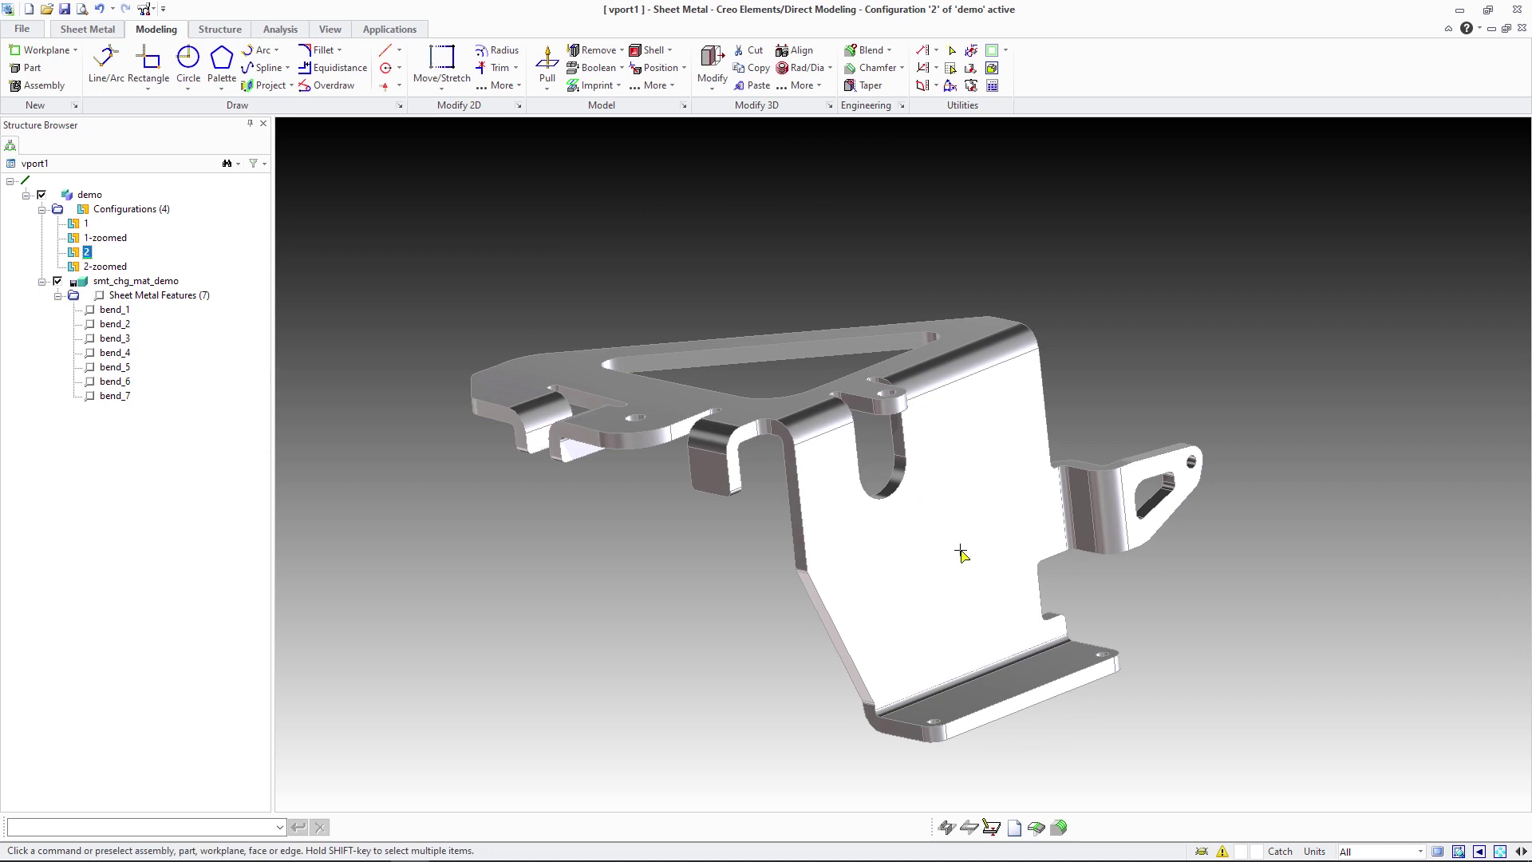
{"action": "left_click", "coordinate": [961, 550]}
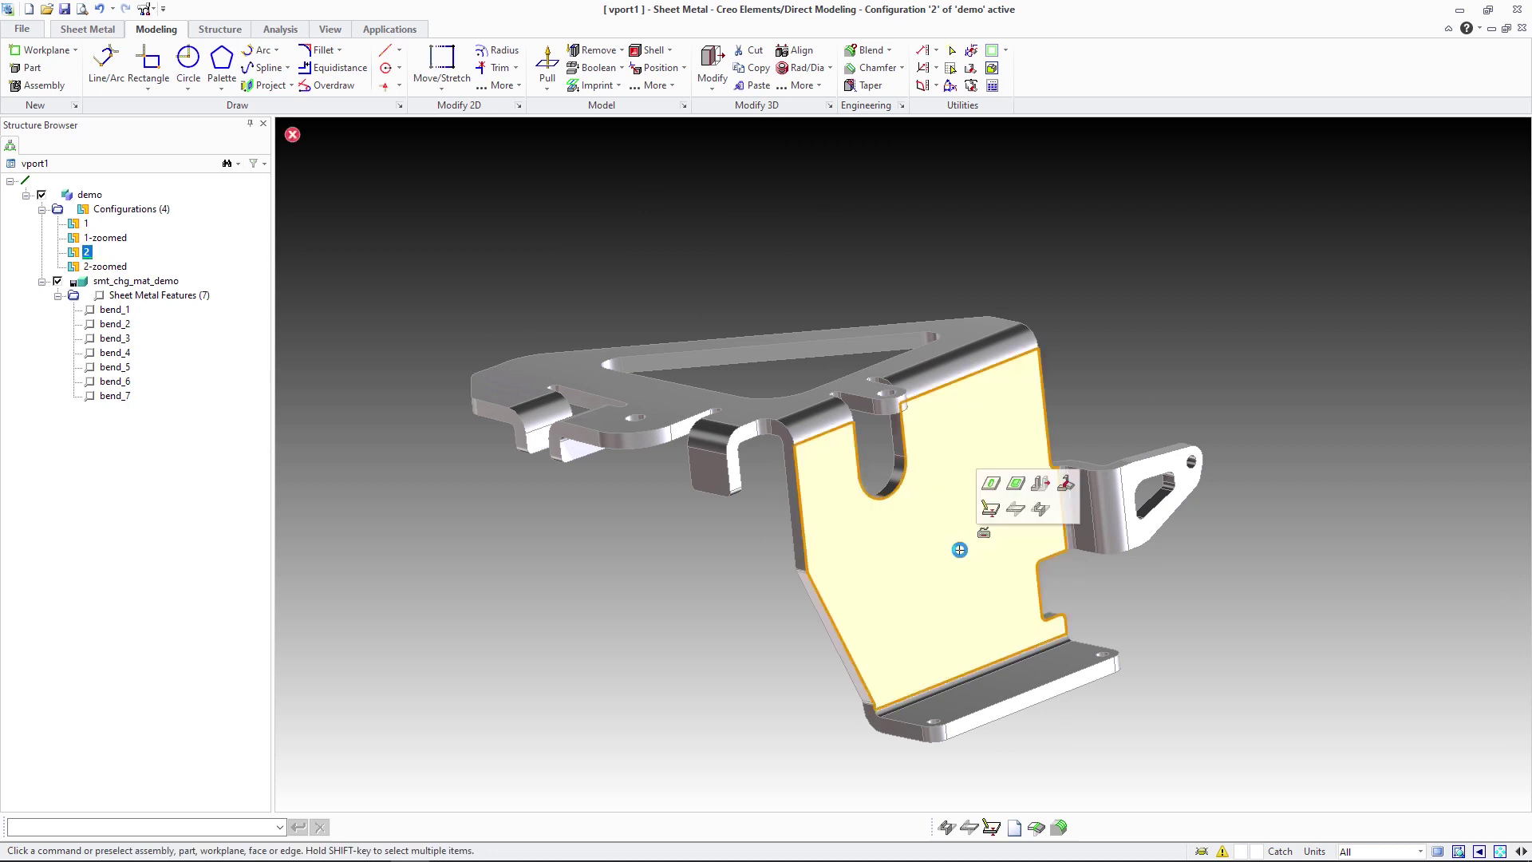
{"action": "left_click", "coordinate": [986, 516]}
{"action": "double_click", "coordinate": [560, 321]}
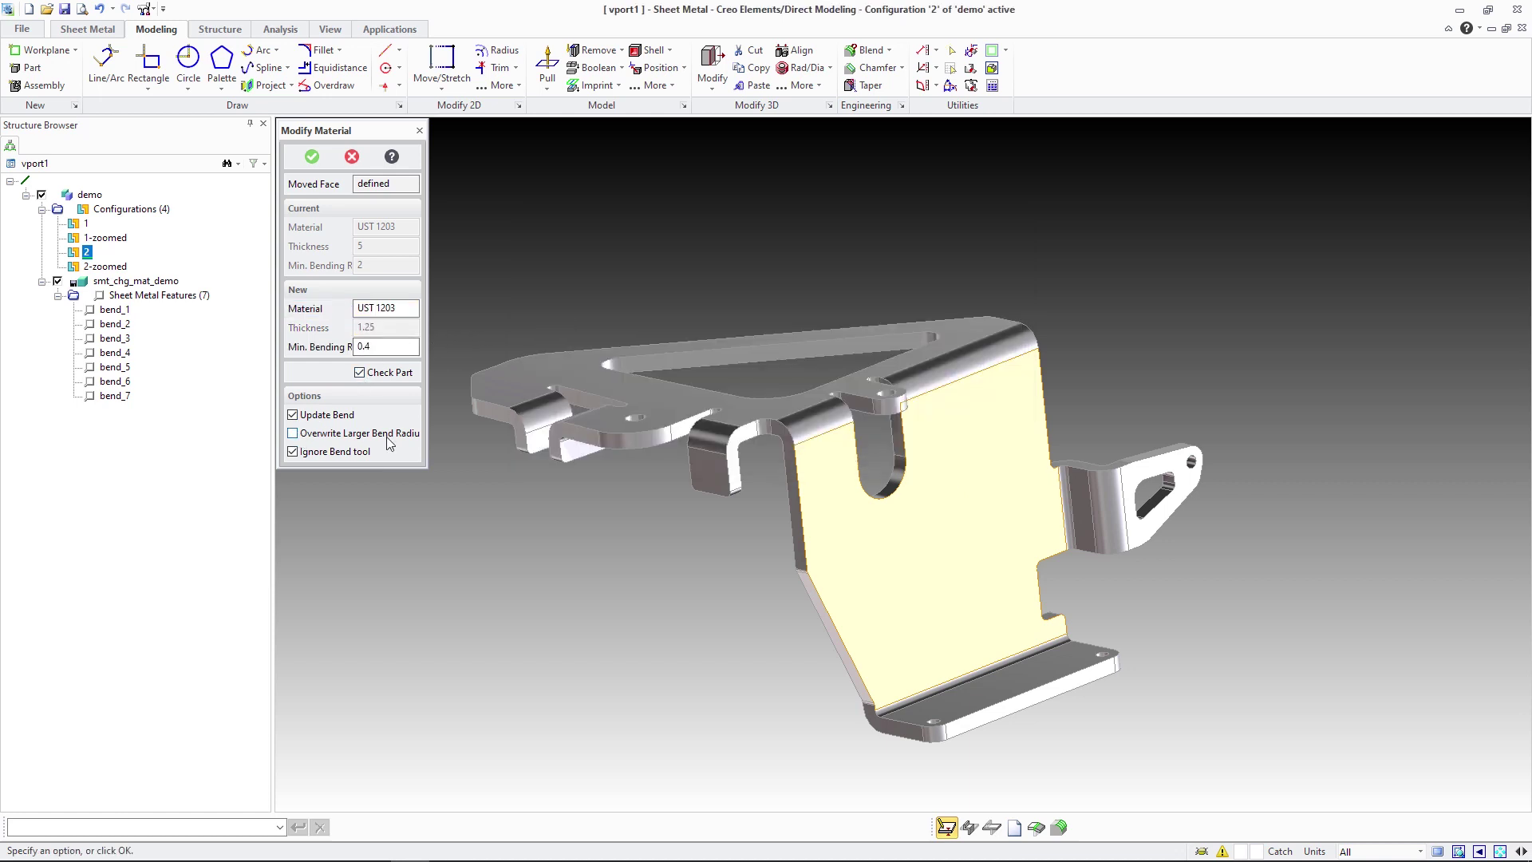
- Apply the 1.25 mm UST 1203 material and switch to configuration 2-zoomed
{"action": "left_click", "coordinate": [312, 156]}
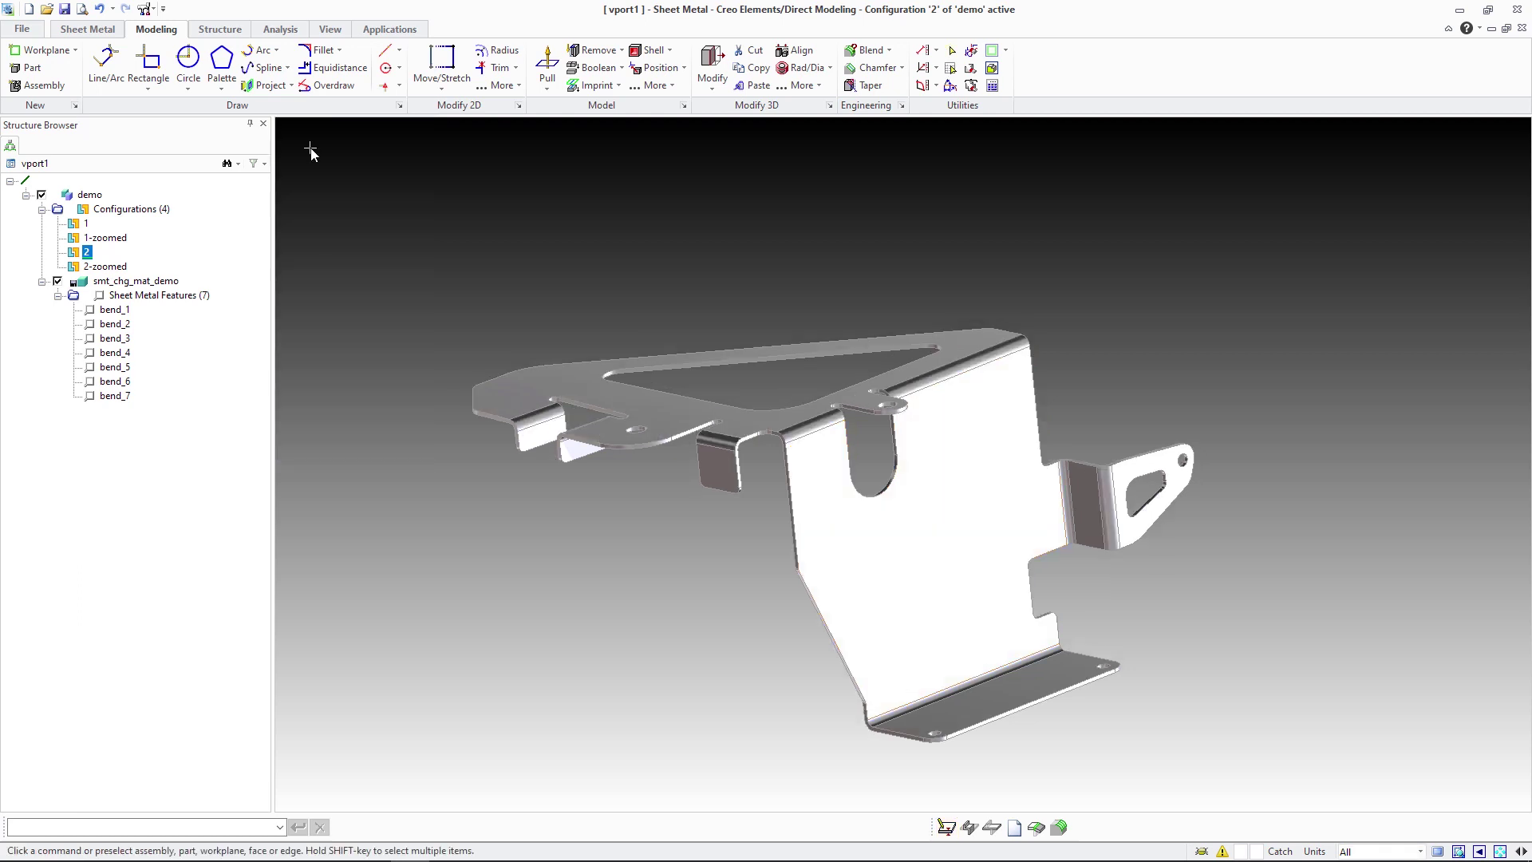
{"action": "double_click", "coordinate": [105, 266]}
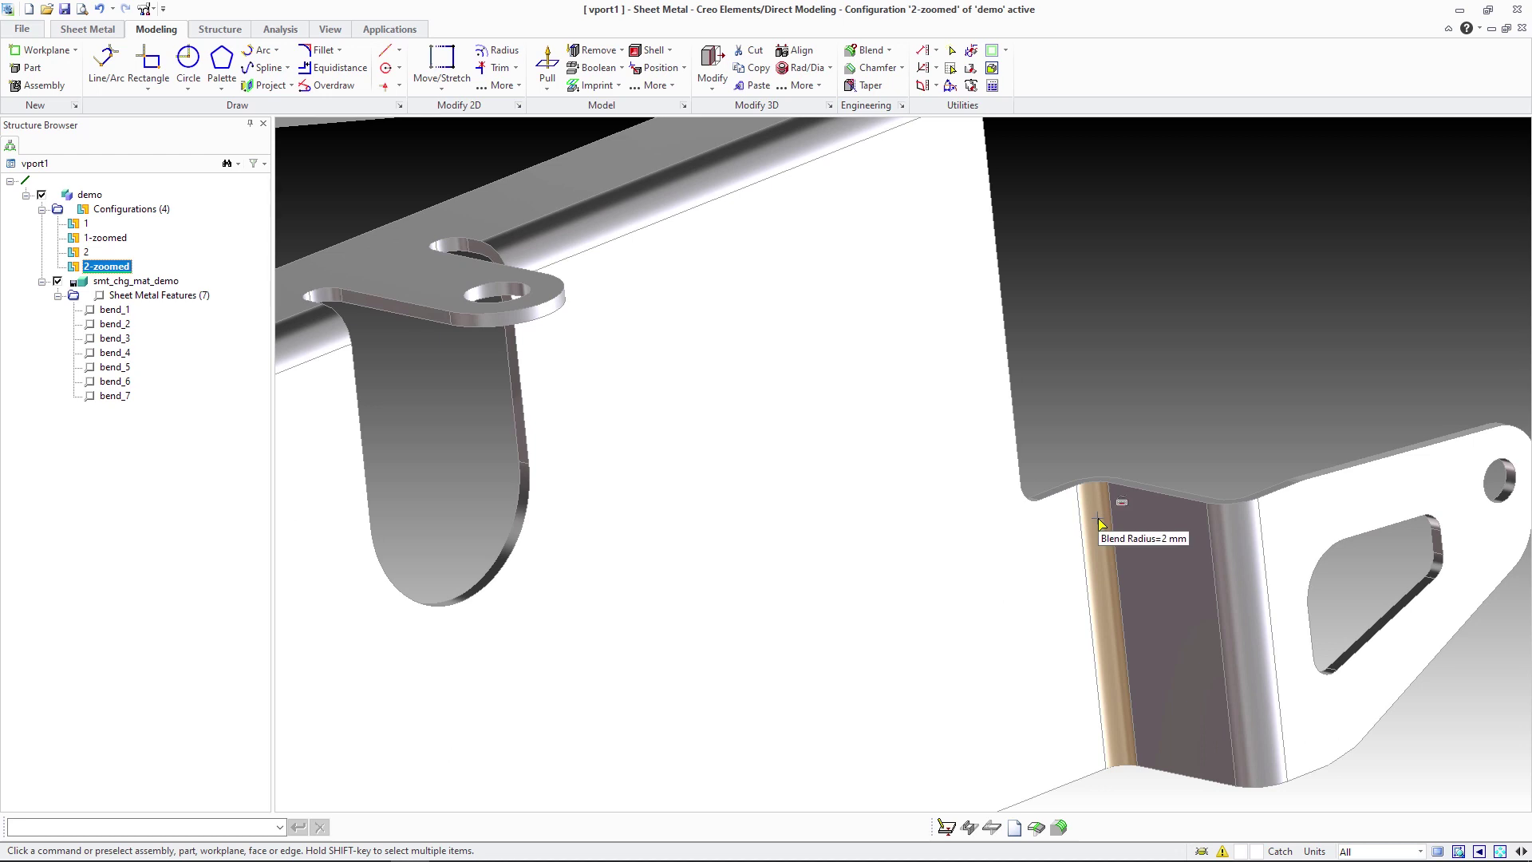
- Select the flat face and choose UST 1203 at 1.25 mm (row 9999-0344) as the material
{"action": "left_click", "coordinate": [755, 525]}
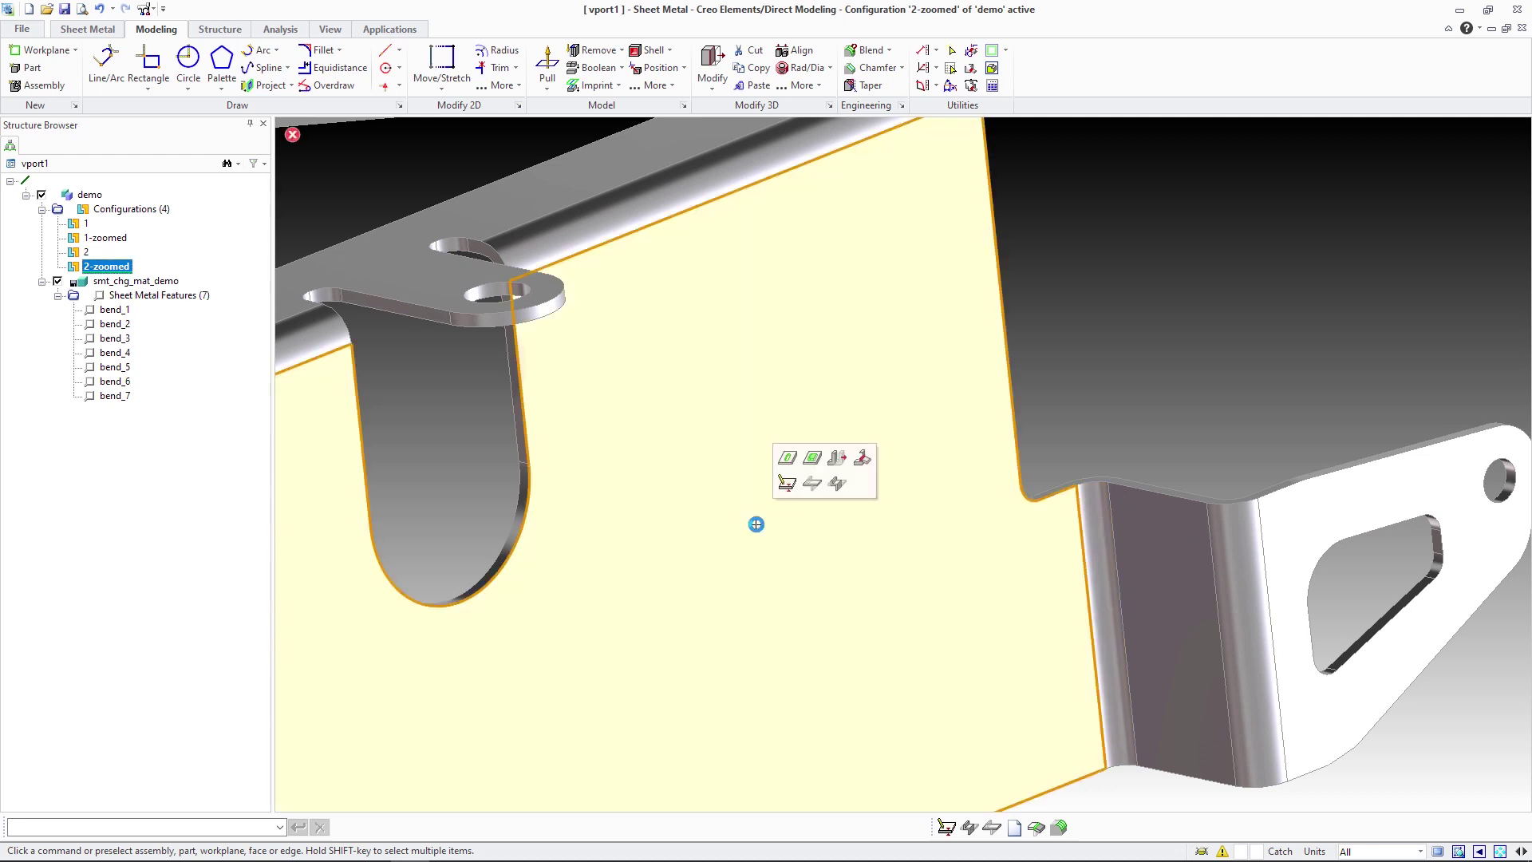
{"action": "middle_click", "coordinate": [787, 490]}
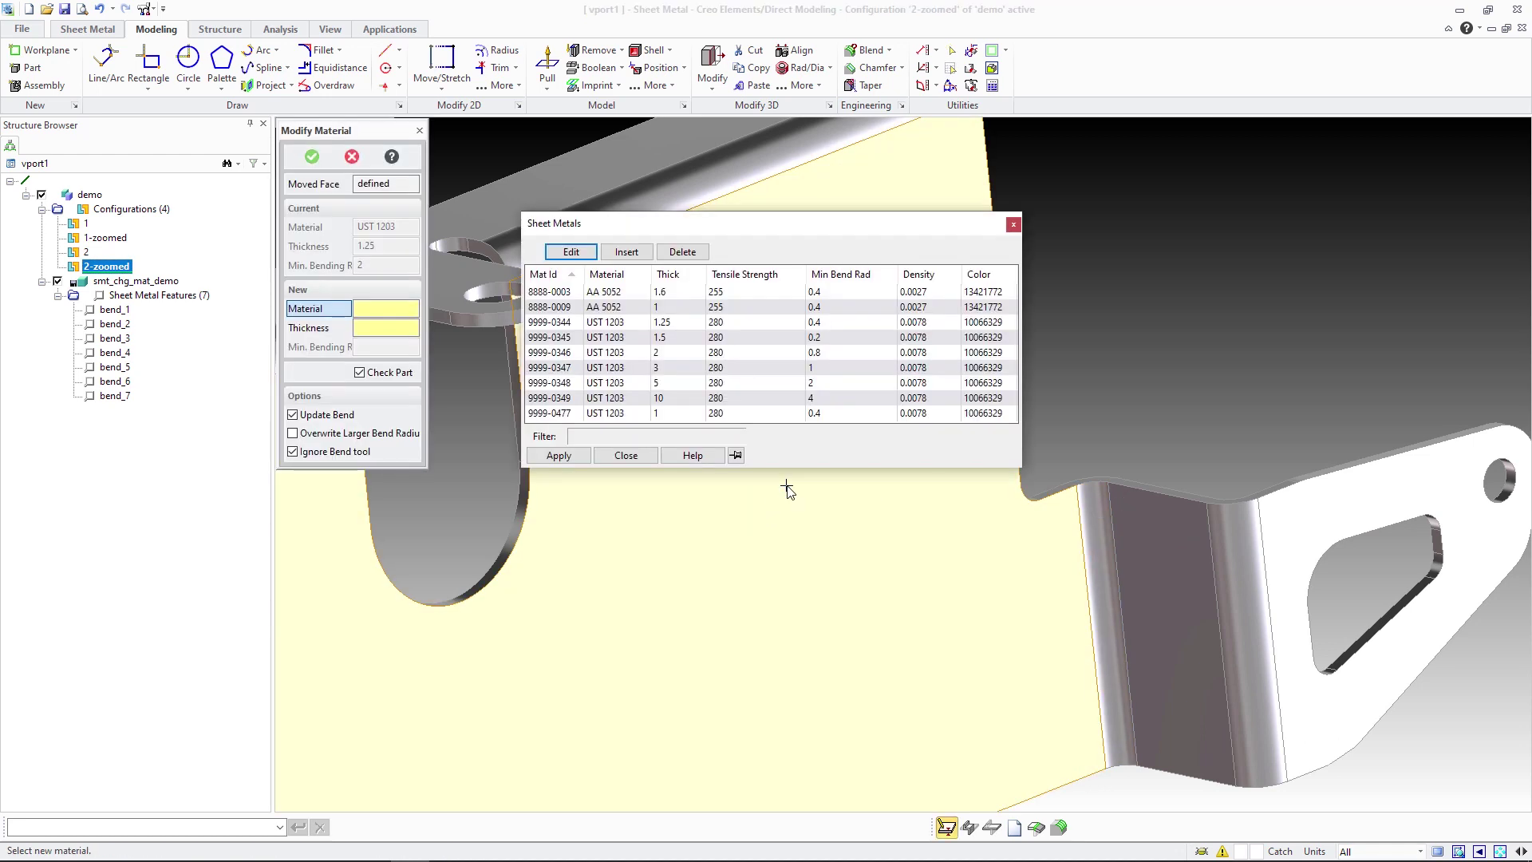
{"action": "left_click", "coordinate": [562, 323]}
{"action": "double_click", "coordinate": [563, 323]}
- Set the minimum bending radius to 1.6 with Overwrite Larger Bend Radius, and apply
{"action": "left_click", "coordinate": [387, 346]}
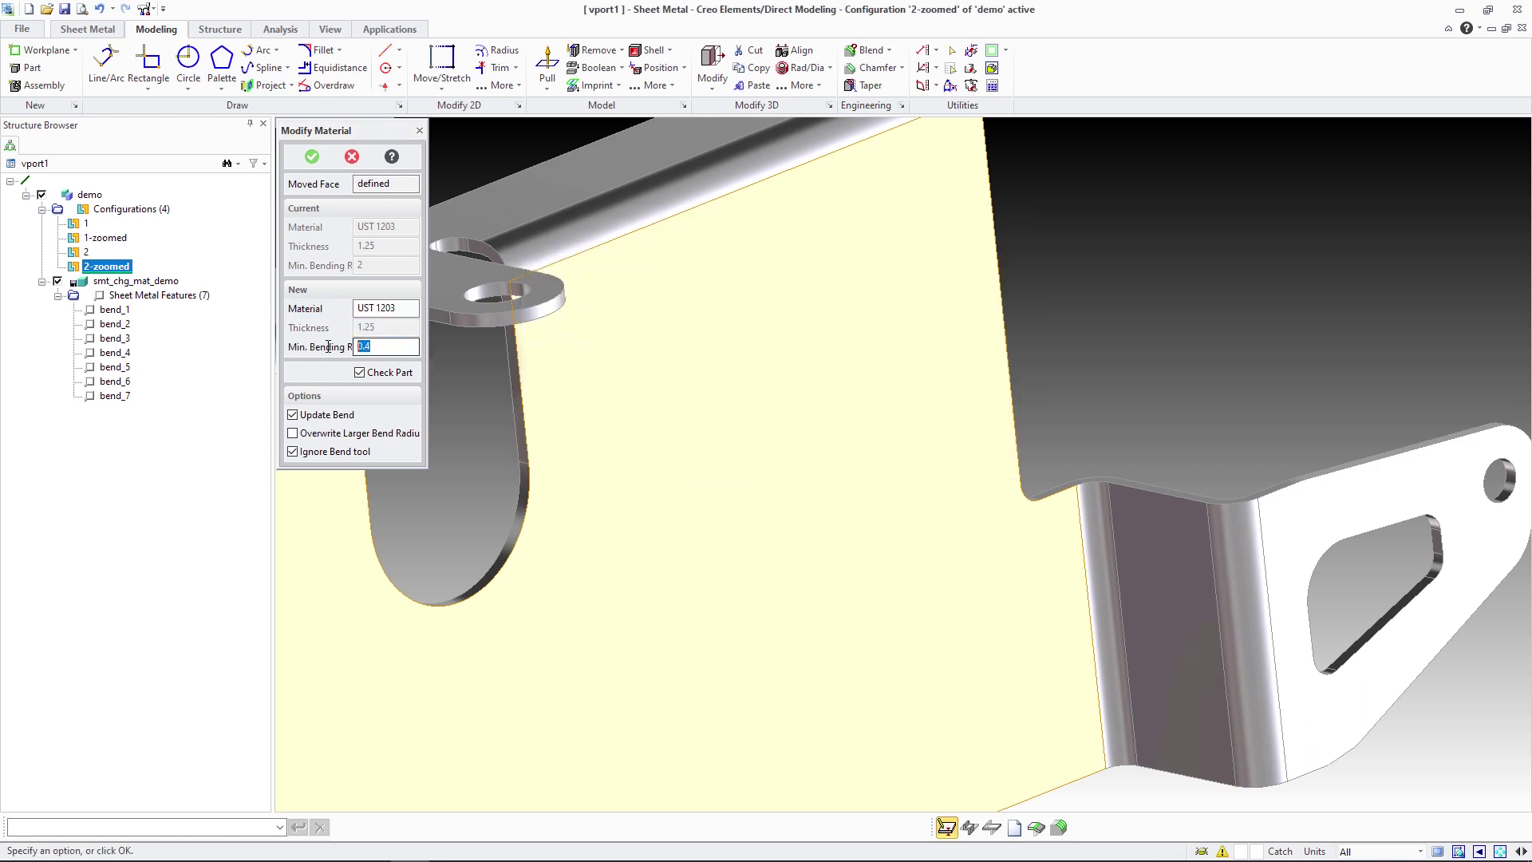
{"action": "type", "text": "1.6"}
{"action": "key", "text": "Return"}
{"action": "left_click", "coordinate": [292, 433]}
{"action": "left_click", "coordinate": [312, 157]}
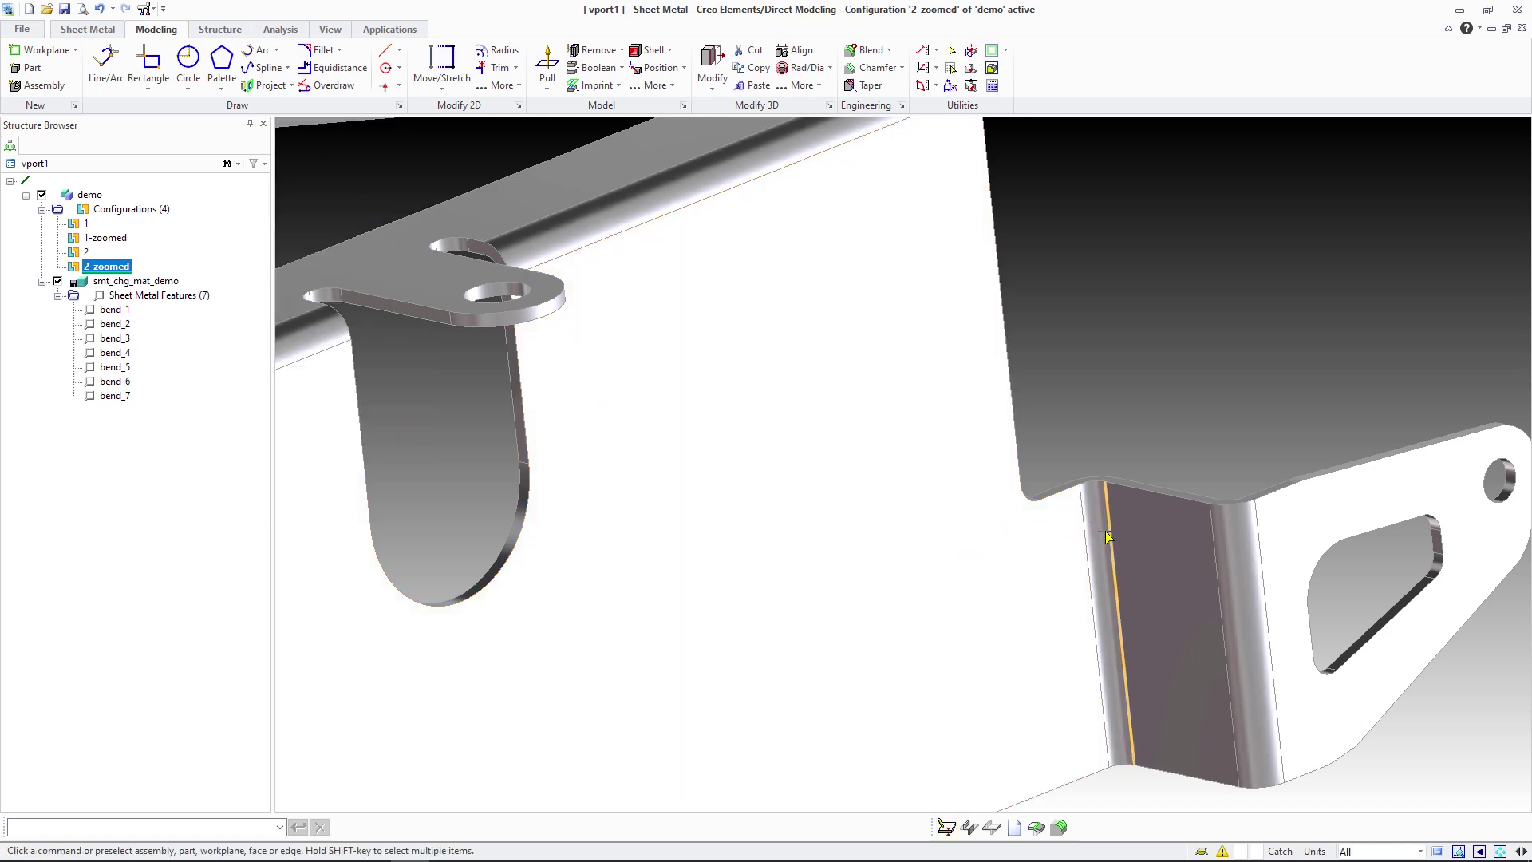
{"action": "mouse_move", "coordinate": [1100, 533]}
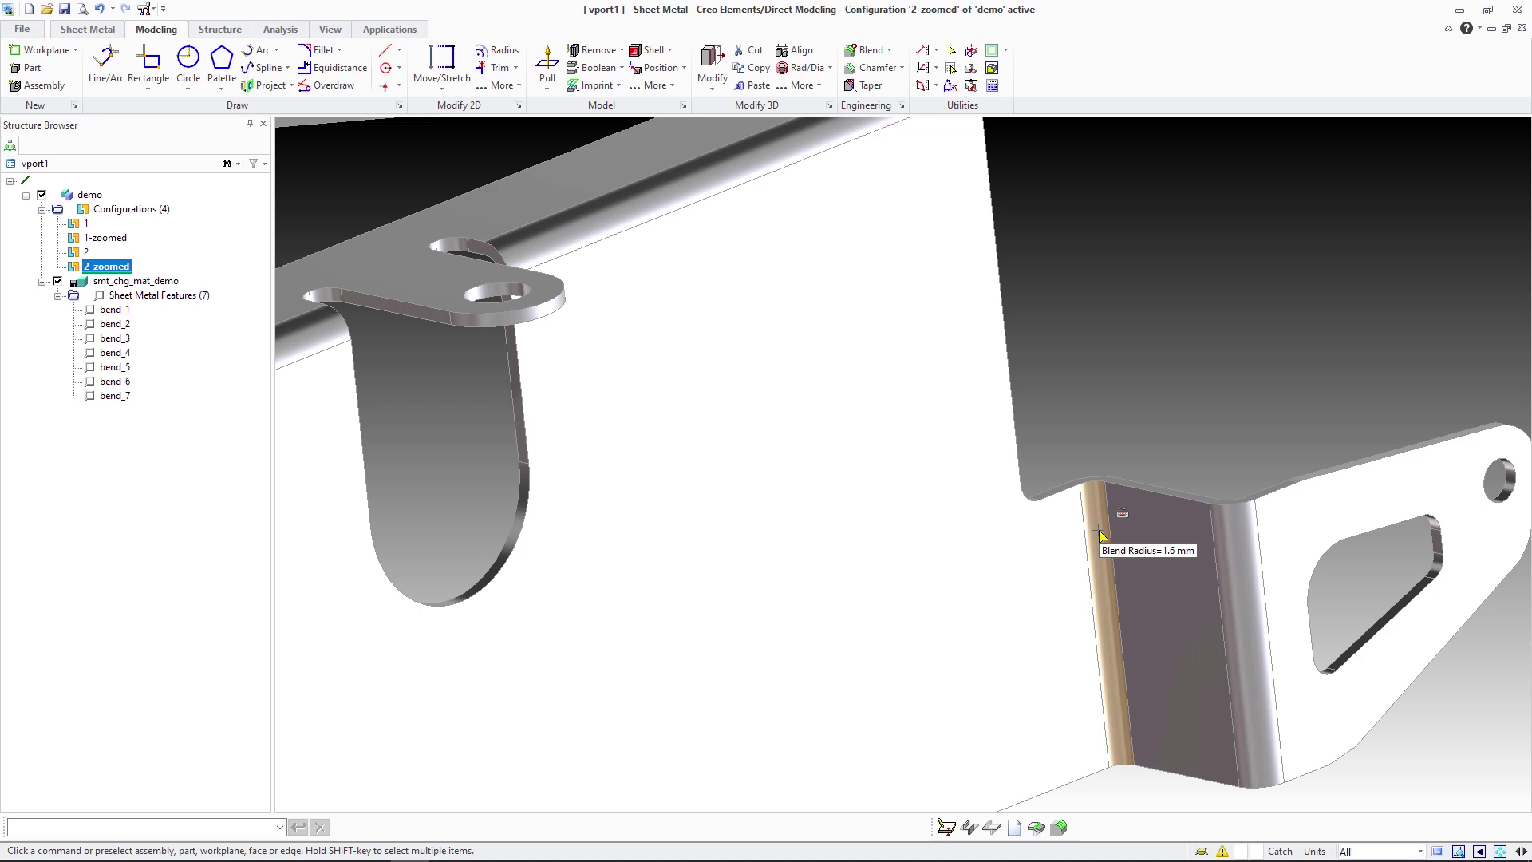
- Activate configuration 1 and unfold the 1.25 mm bracket flat from its base face
{"action": "double_click", "coordinate": [86, 225]}
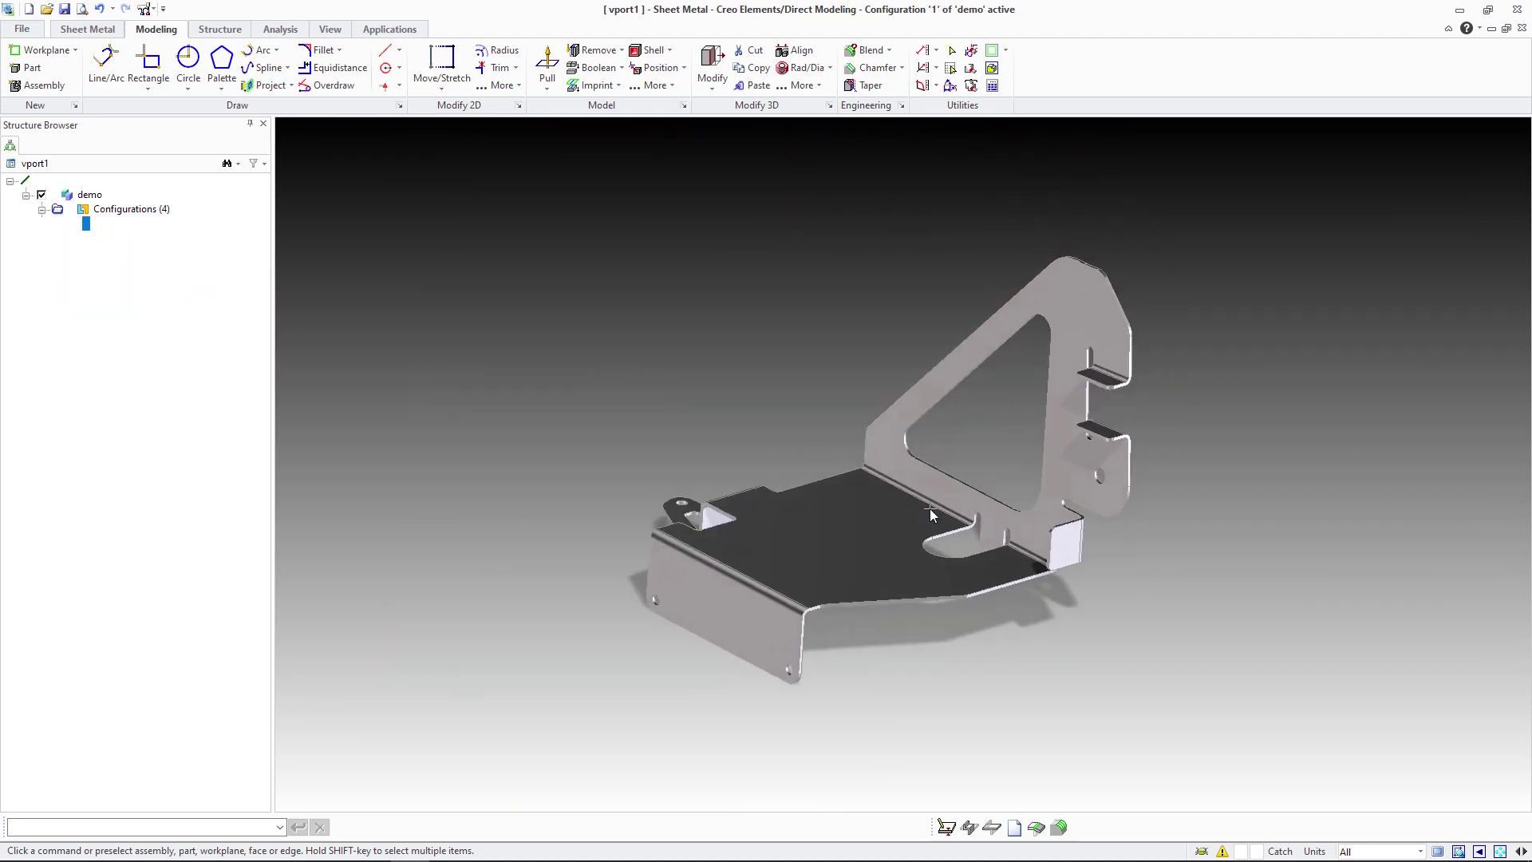
{"action": "left_click", "coordinate": [846, 517]}
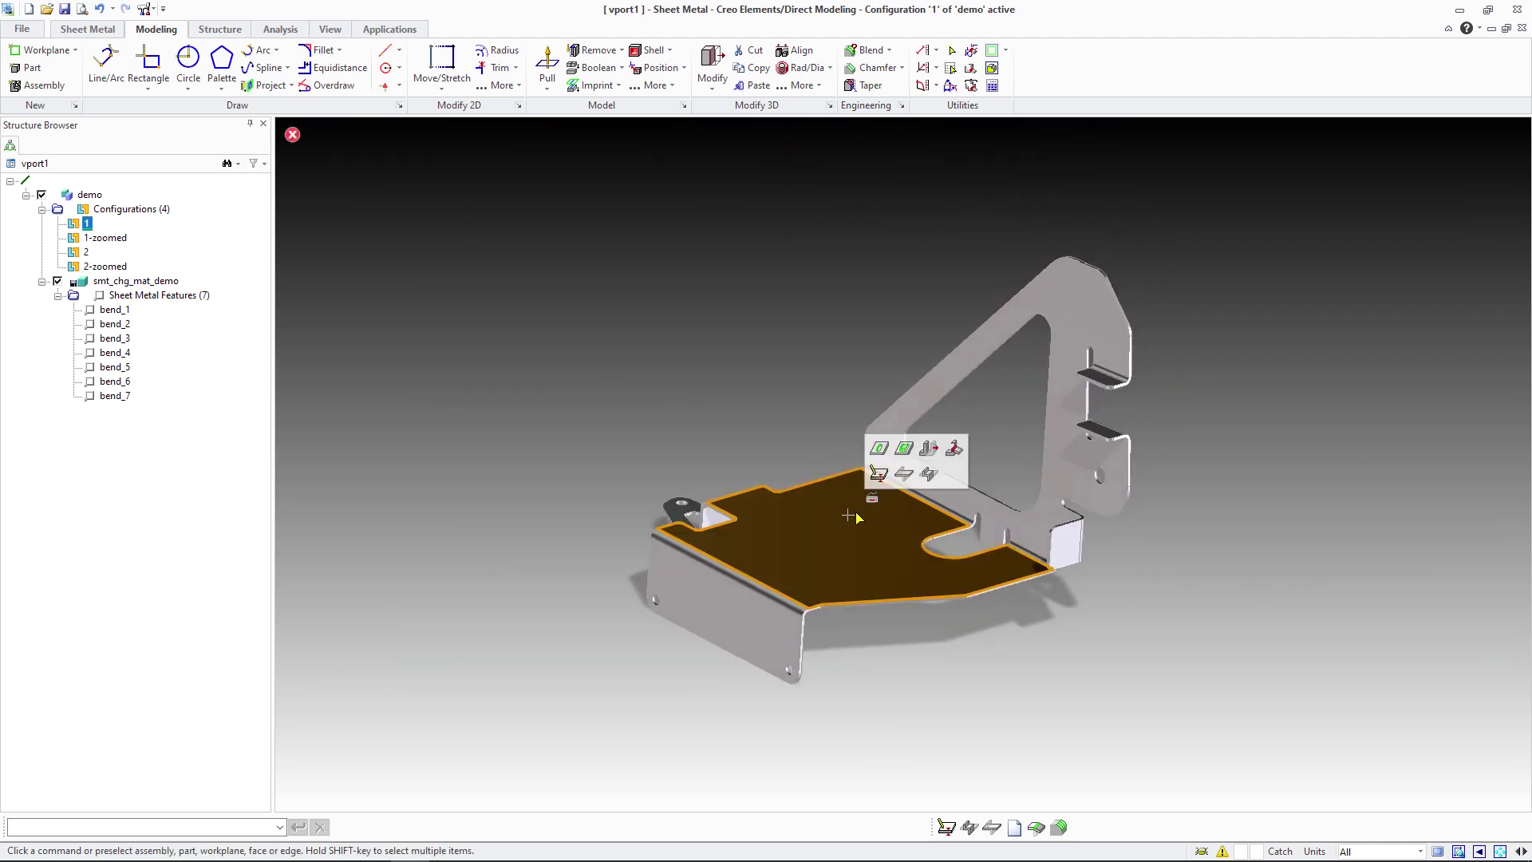
{"action": "left_click", "coordinate": [904, 475]}
{"action": "middle_click", "coordinate": [840, 448]}
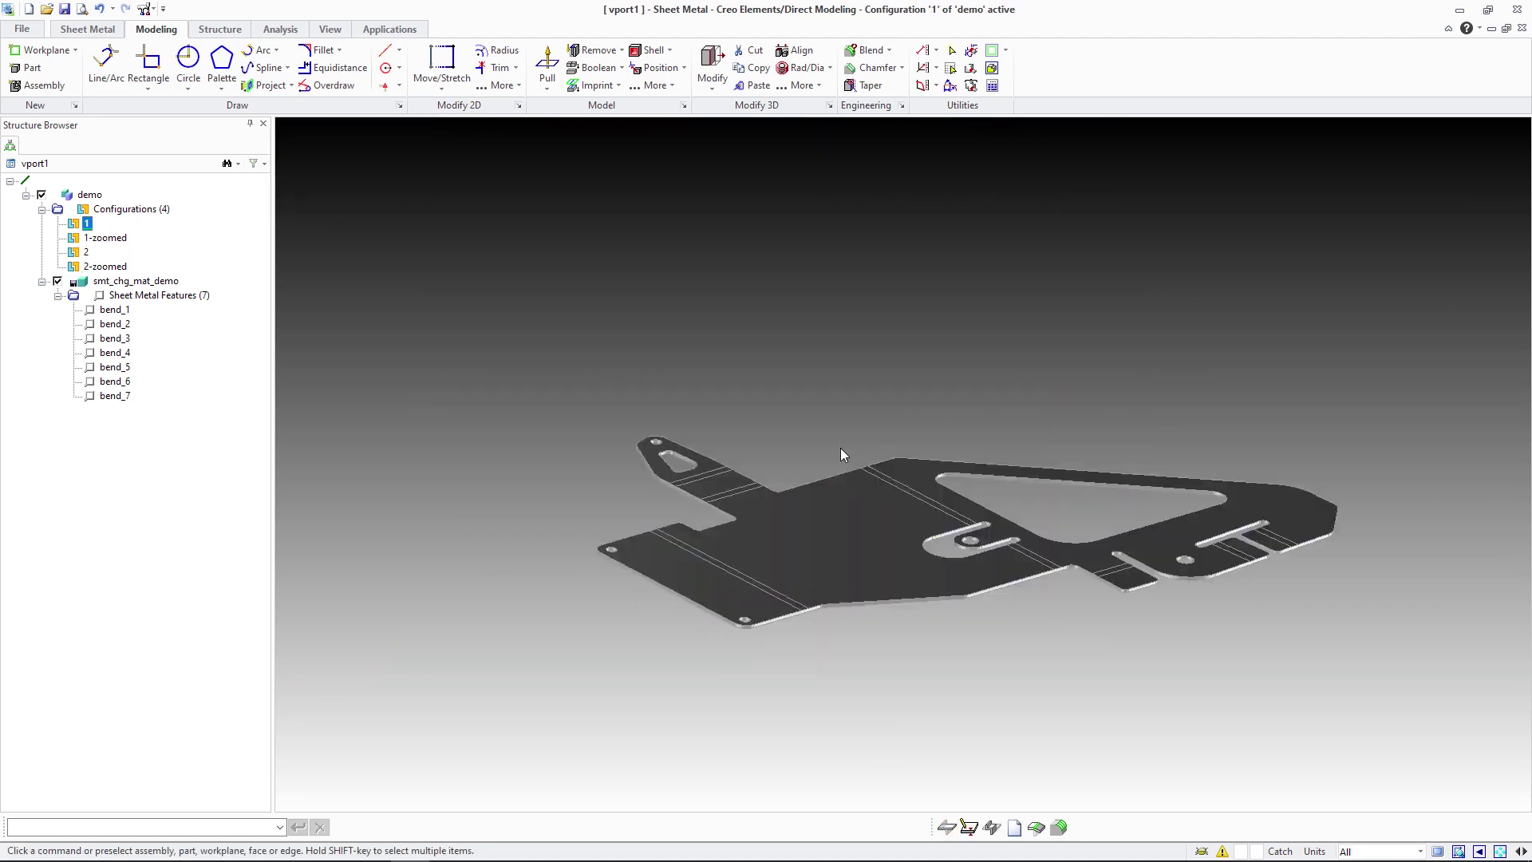
- Refold the flat part back into the bent bracket
{"action": "left_click", "coordinate": [841, 549]}
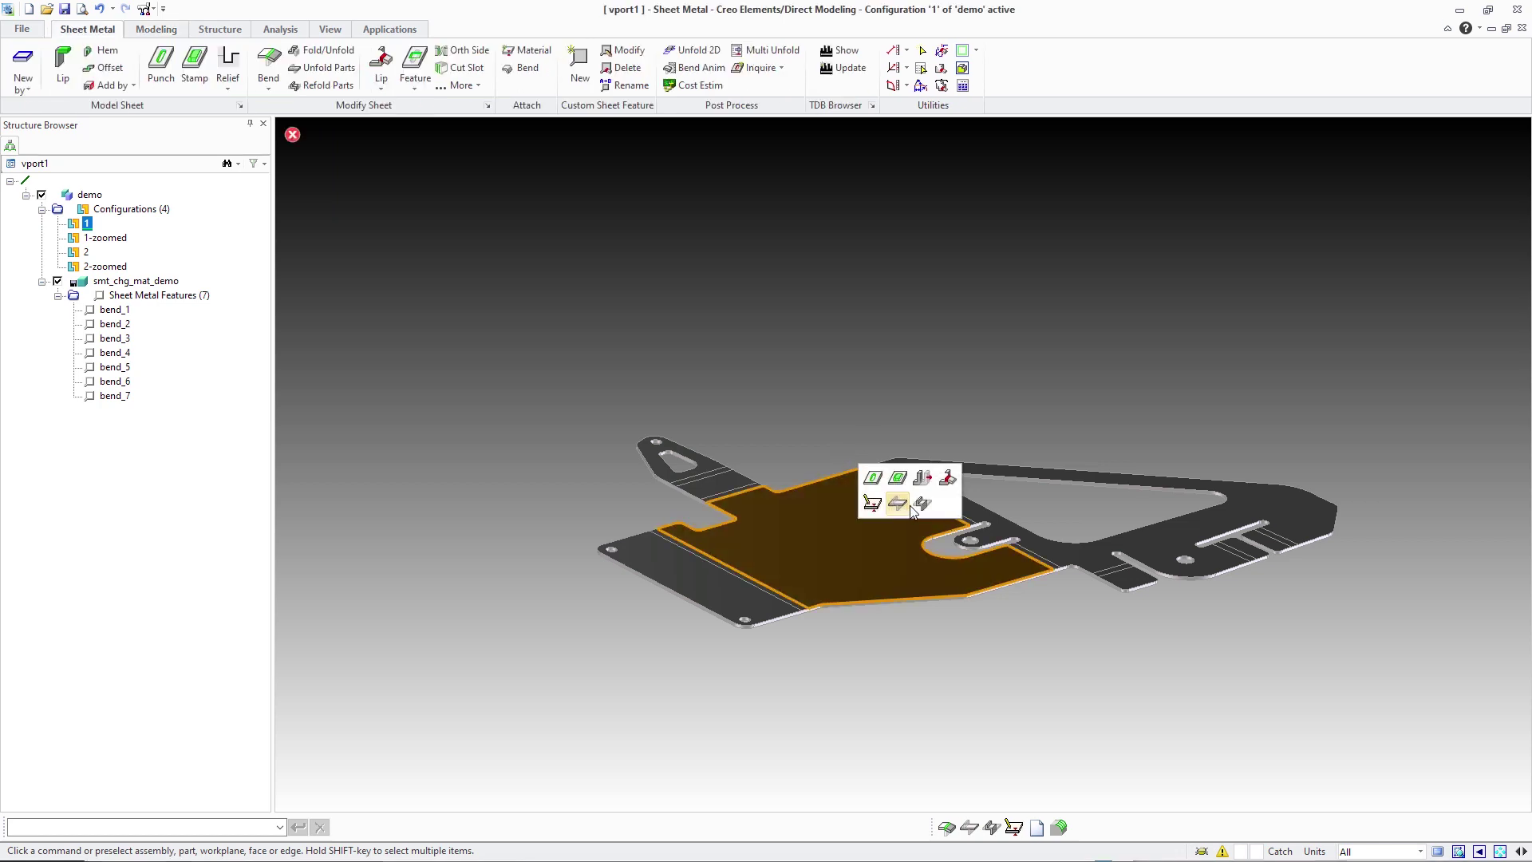
{"action": "left_click", "coordinate": [896, 503]}
{"action": "middle_click", "coordinate": [499, 403]}
{"action": "scroll", "coordinate": [777, 601], "scroll_direction": "up", "scroll_amount": 6}
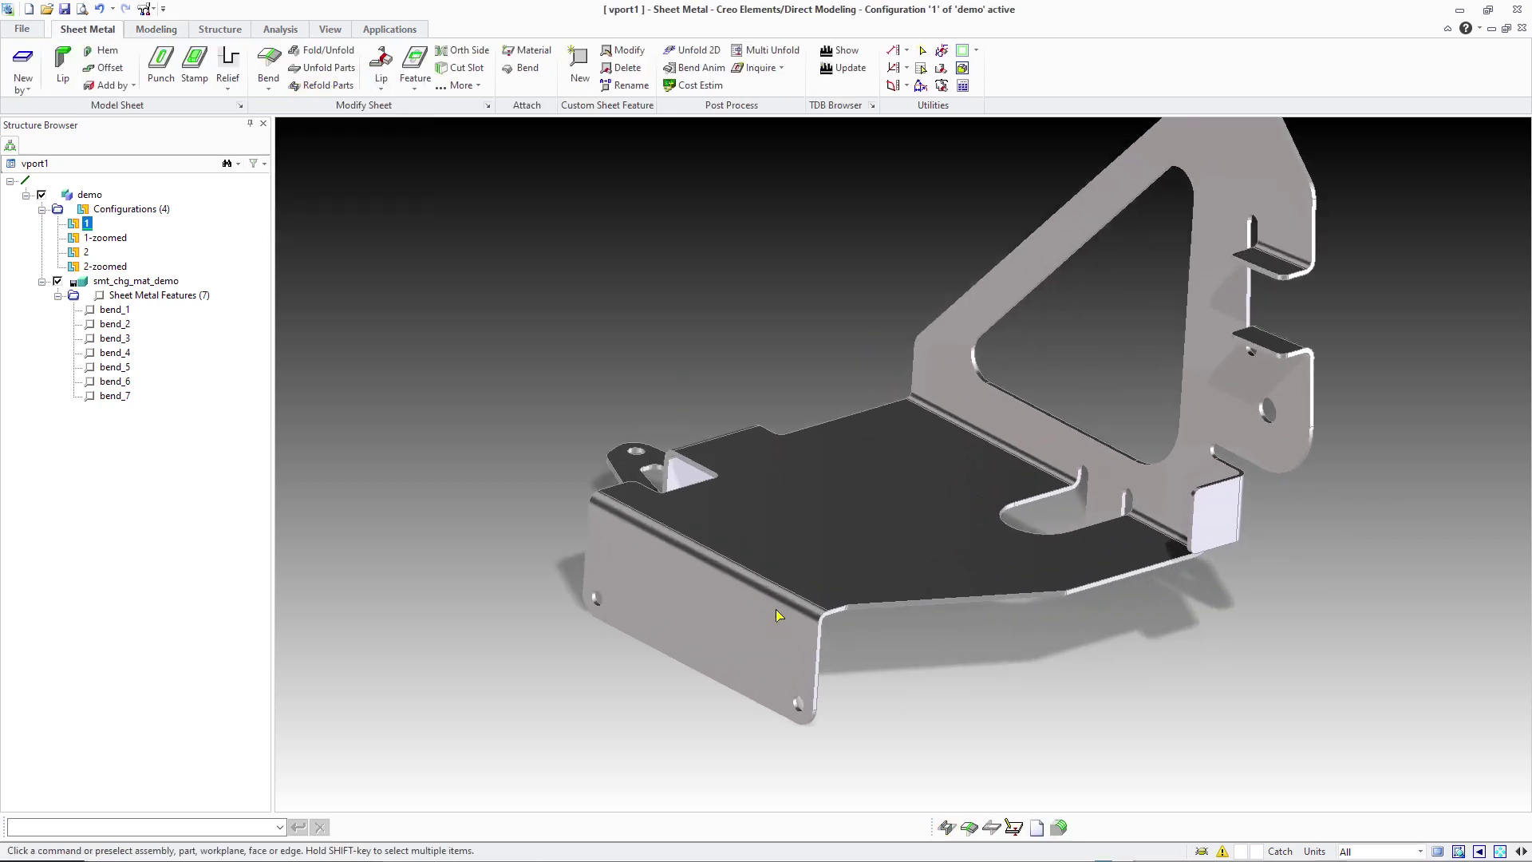
- Change the front bend to the Air Bending process with a 3 mm inner radius, preview, and apply
{"action": "left_click", "coordinate": [794, 575]}
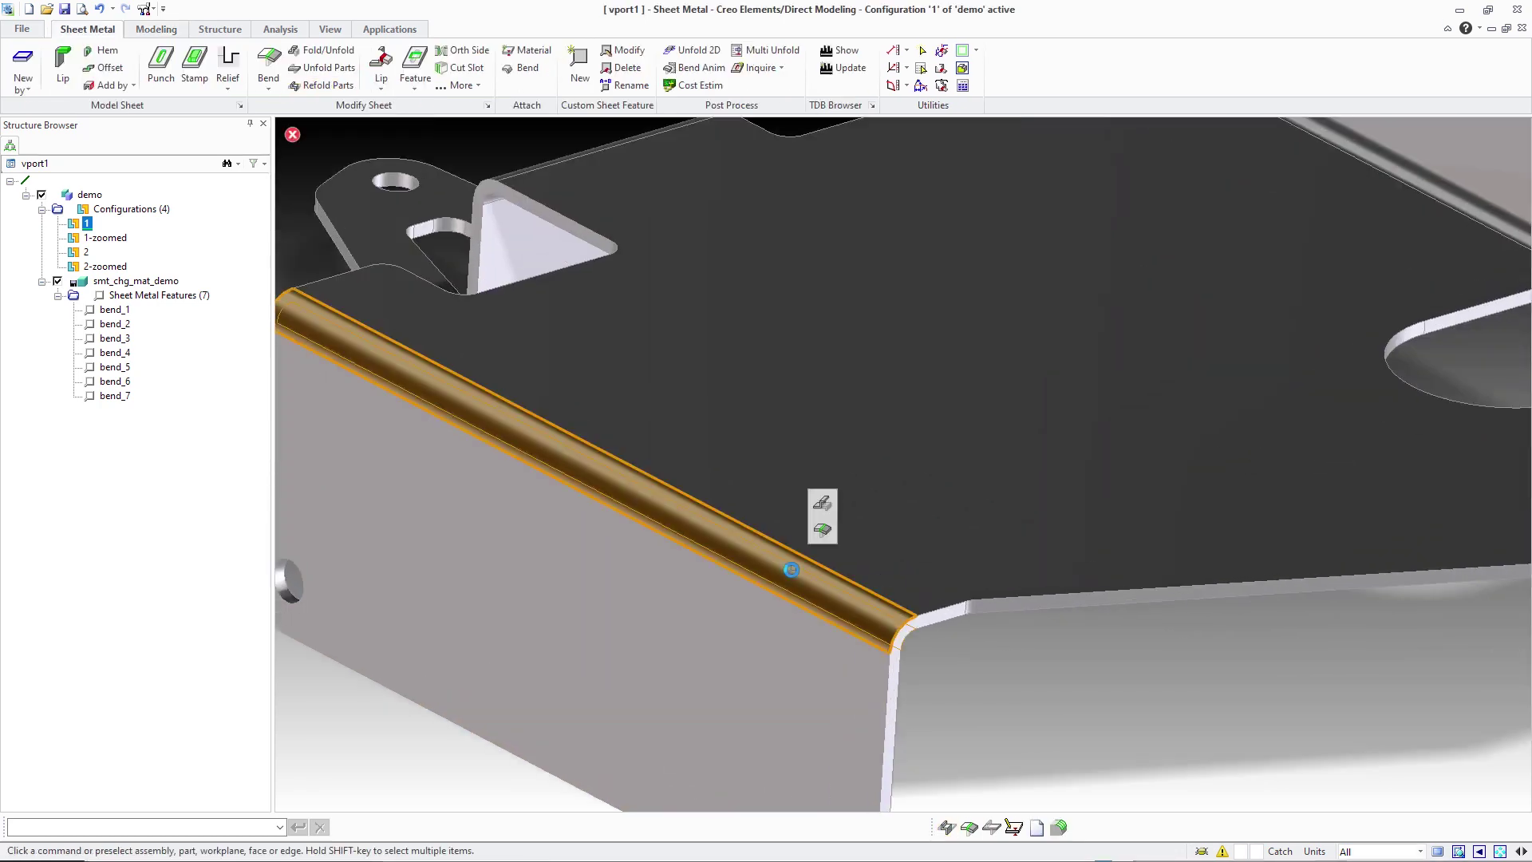
{"action": "left_click", "coordinate": [822, 530]}
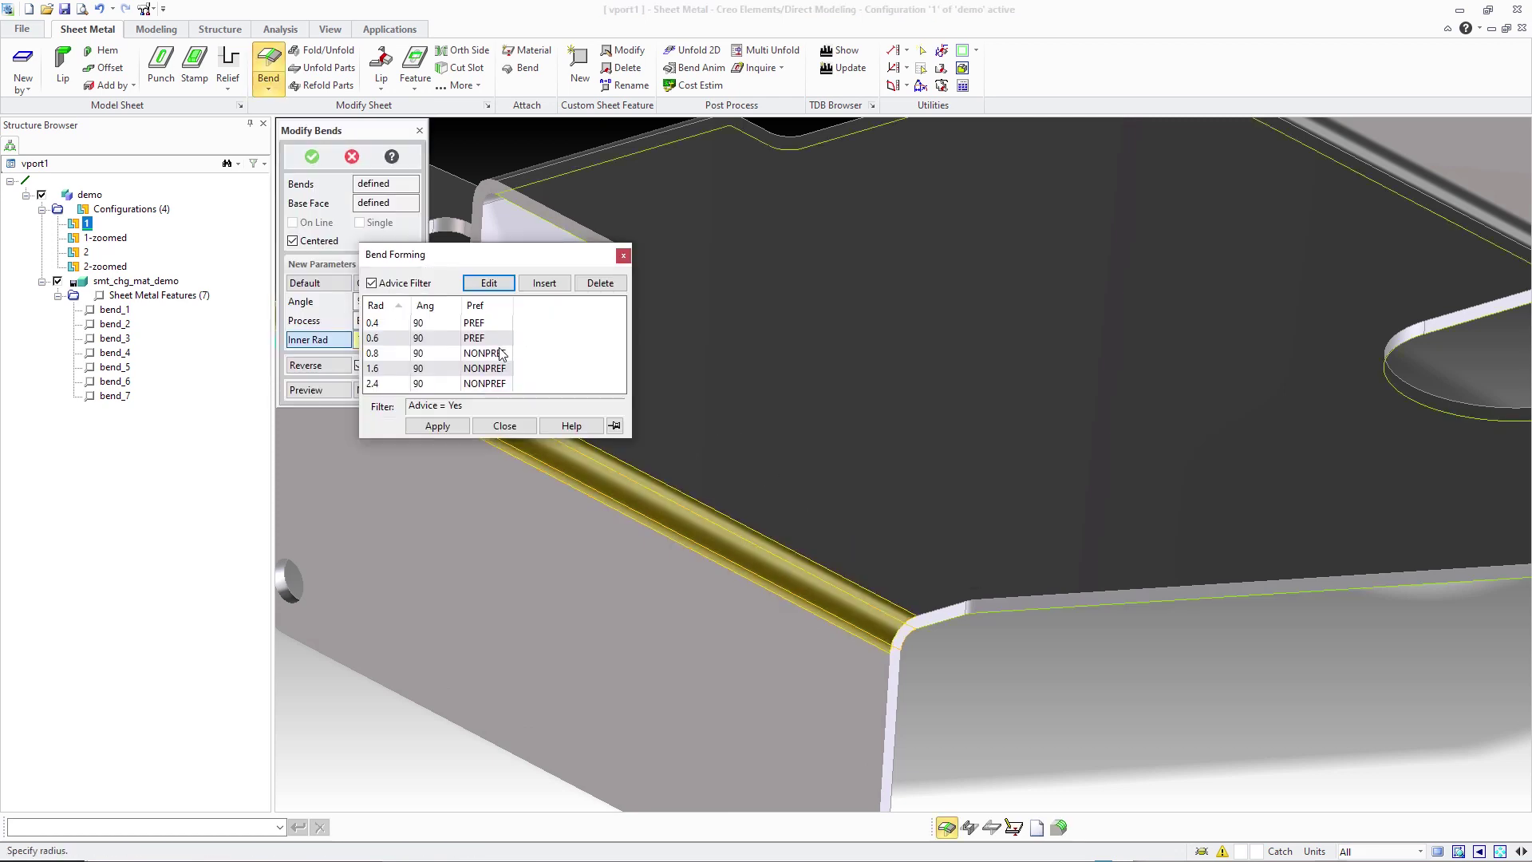
{"action": "left_click", "coordinate": [509, 427]}
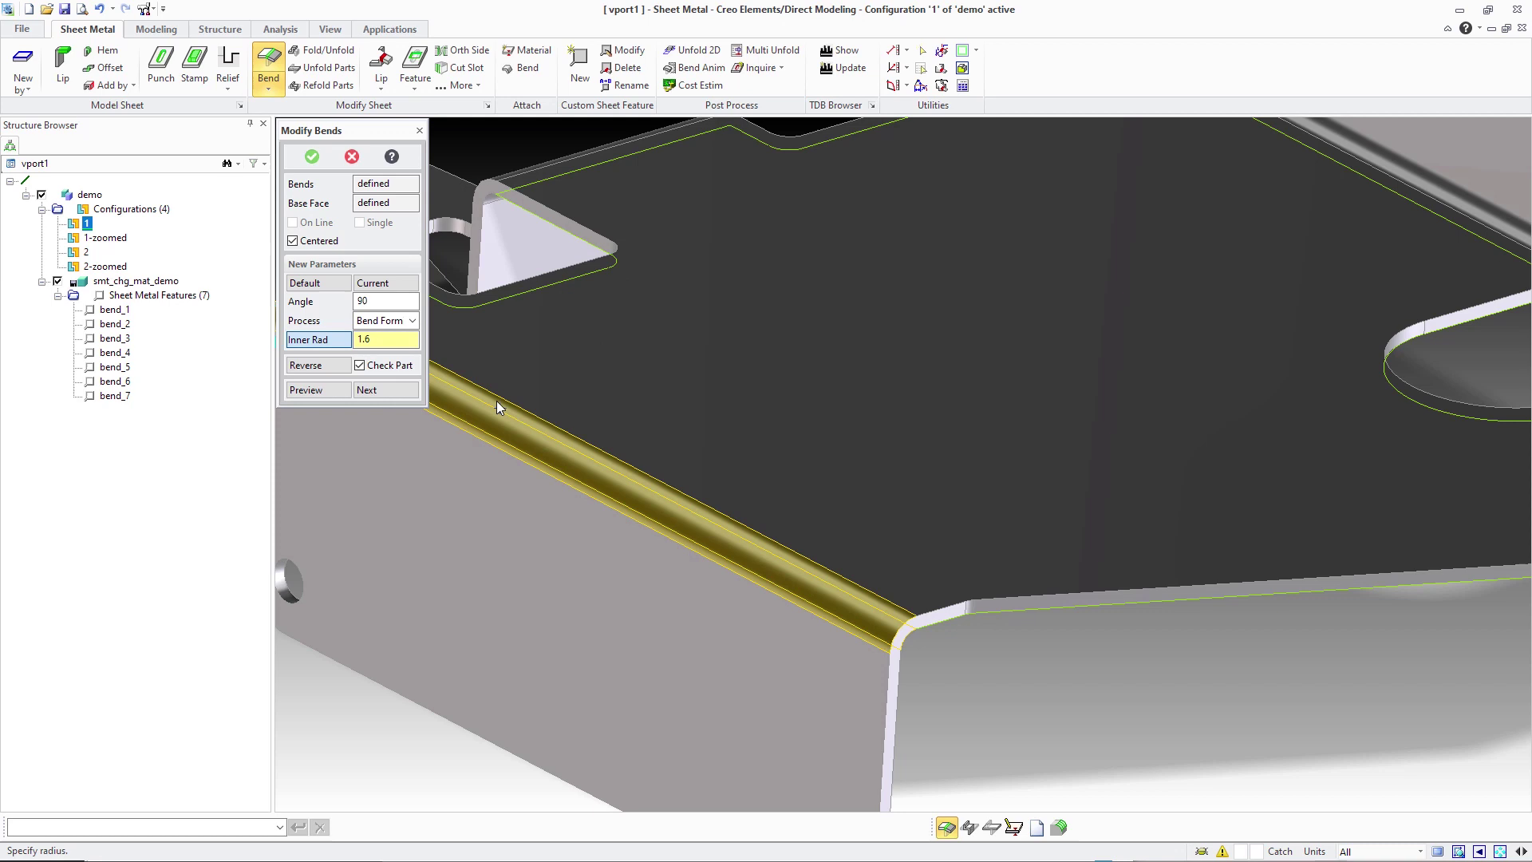
{"action": "left_click", "coordinate": [413, 321]}
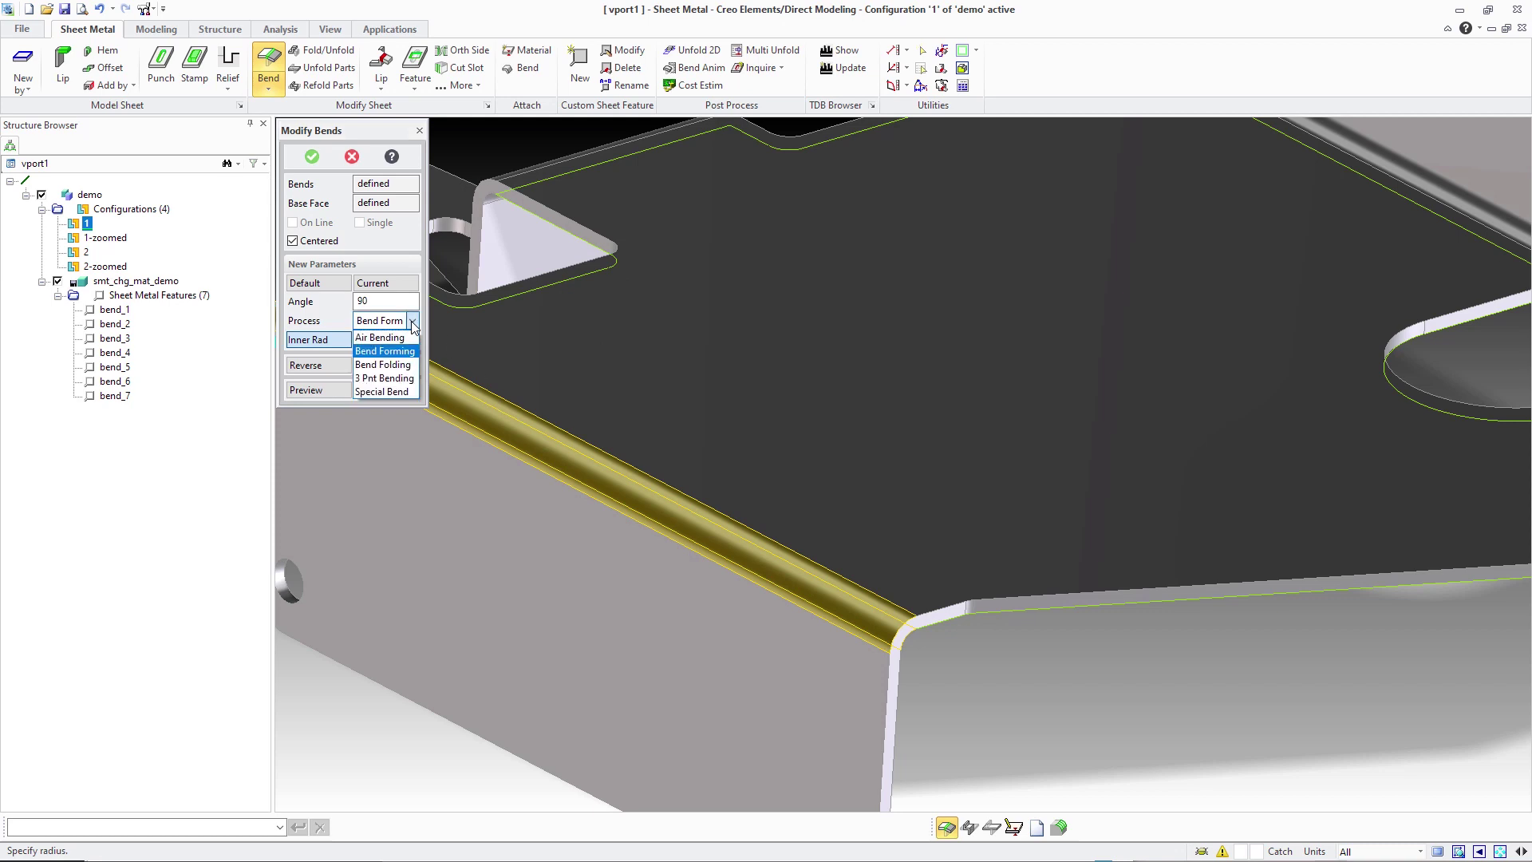
{"action": "left_click", "coordinate": [394, 337]}
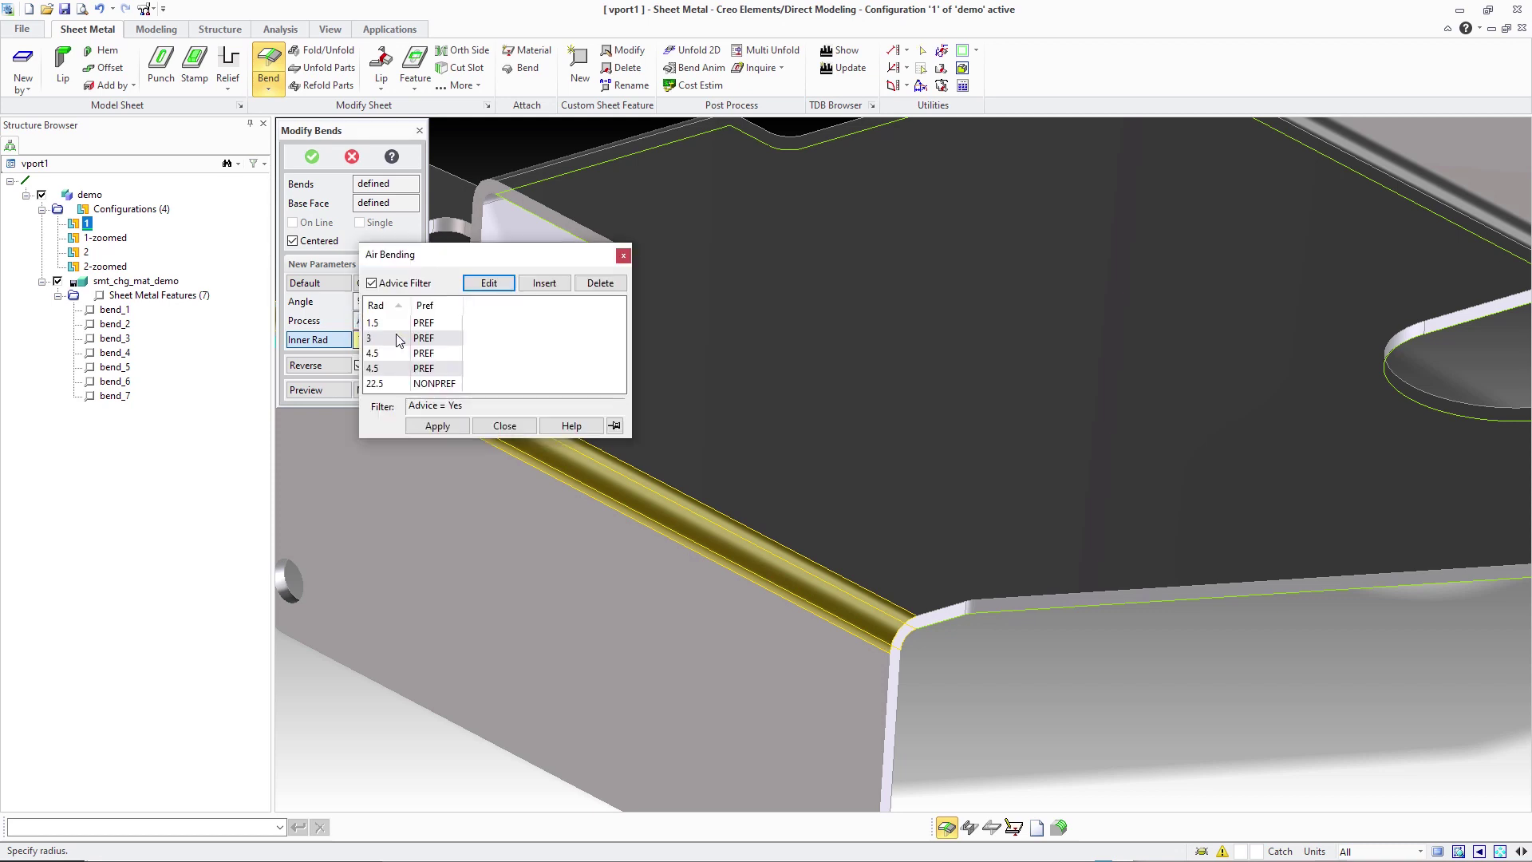
{"action": "double_click", "coordinate": [444, 338]}
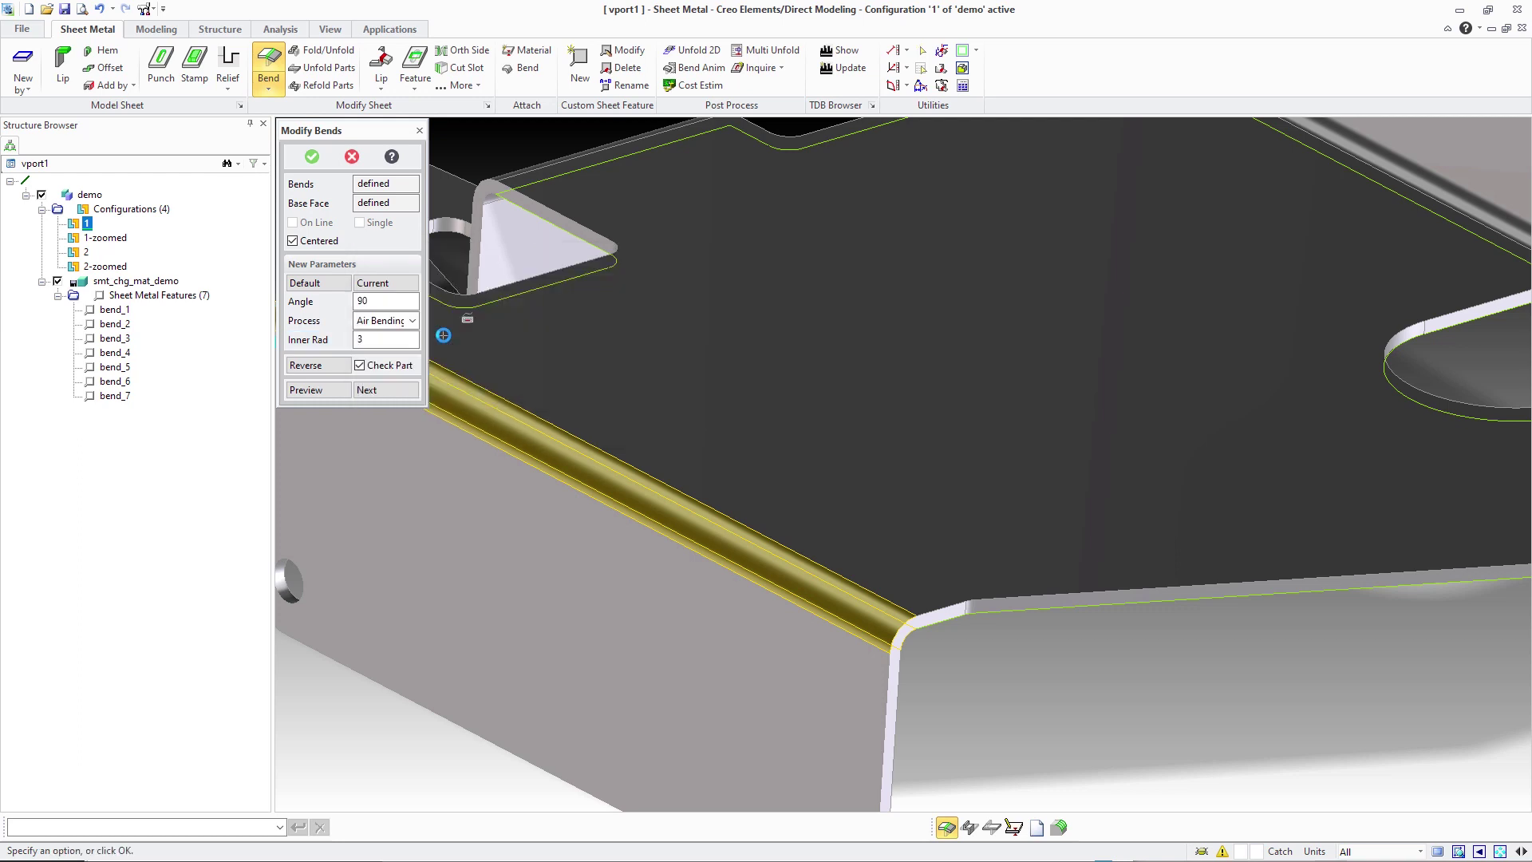
{"action": "left_click", "coordinate": [320, 391]}
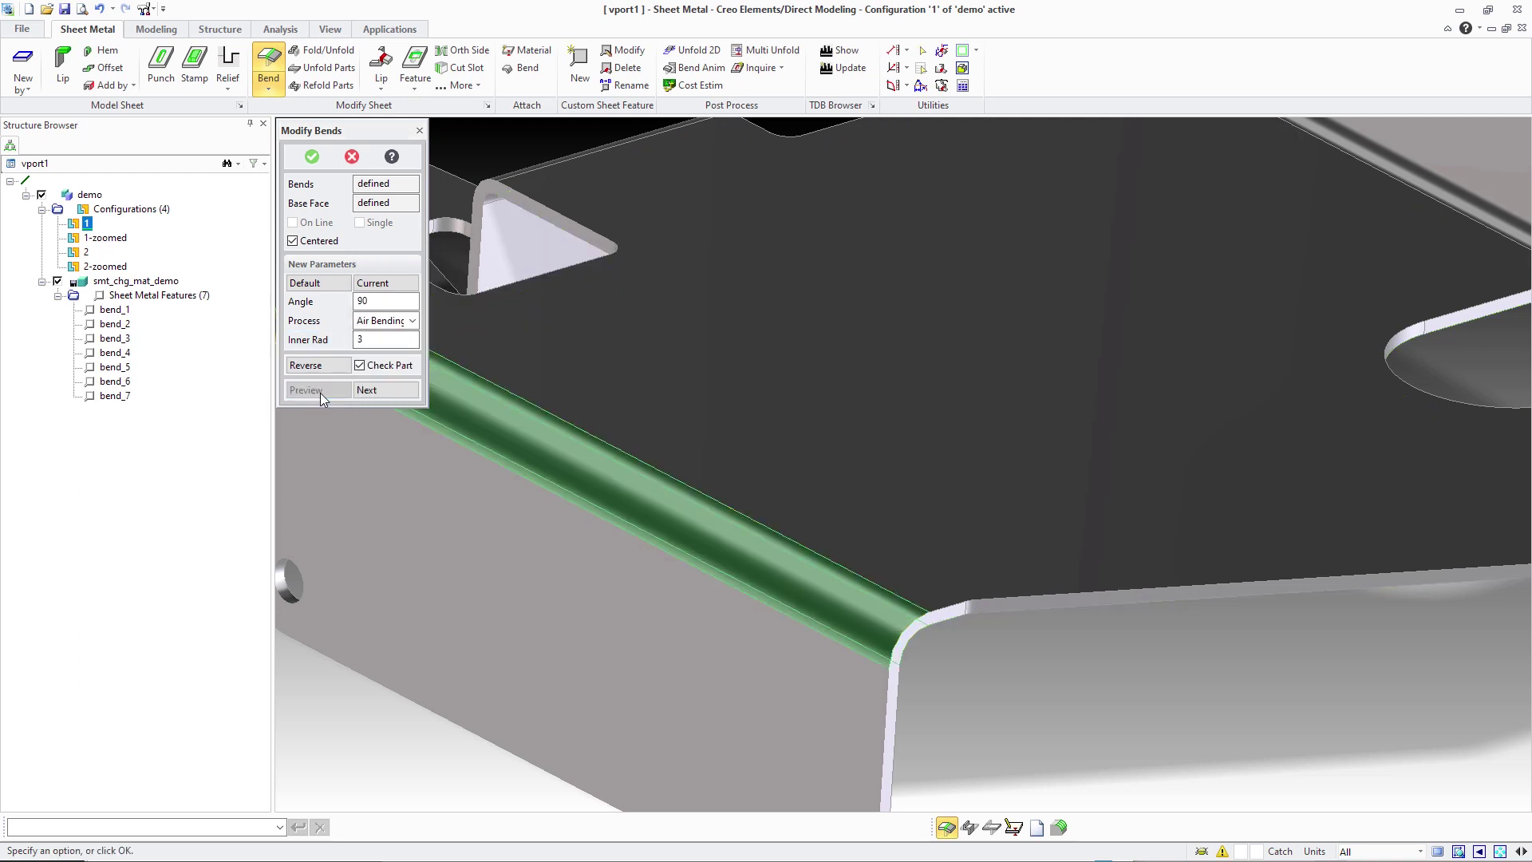
{"action": "left_click", "coordinate": [312, 156]}
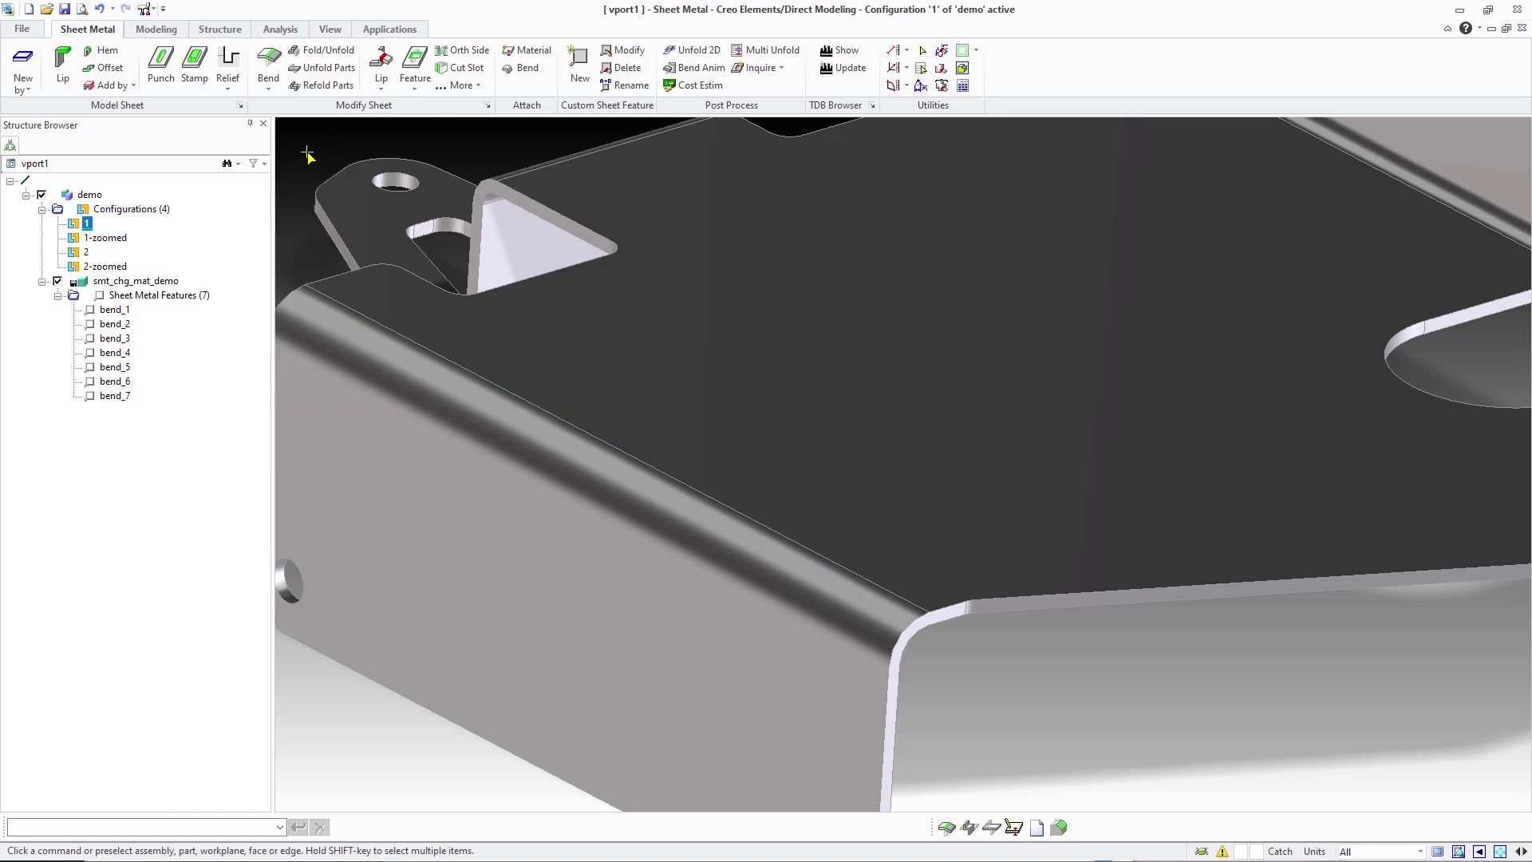
- Apply 2 mm UST 1203 (row 9999-0346) with Overwrite Larger Bend Radius, triggering the Air Bending warning
{"action": "left_click", "coordinate": [1054, 437]}
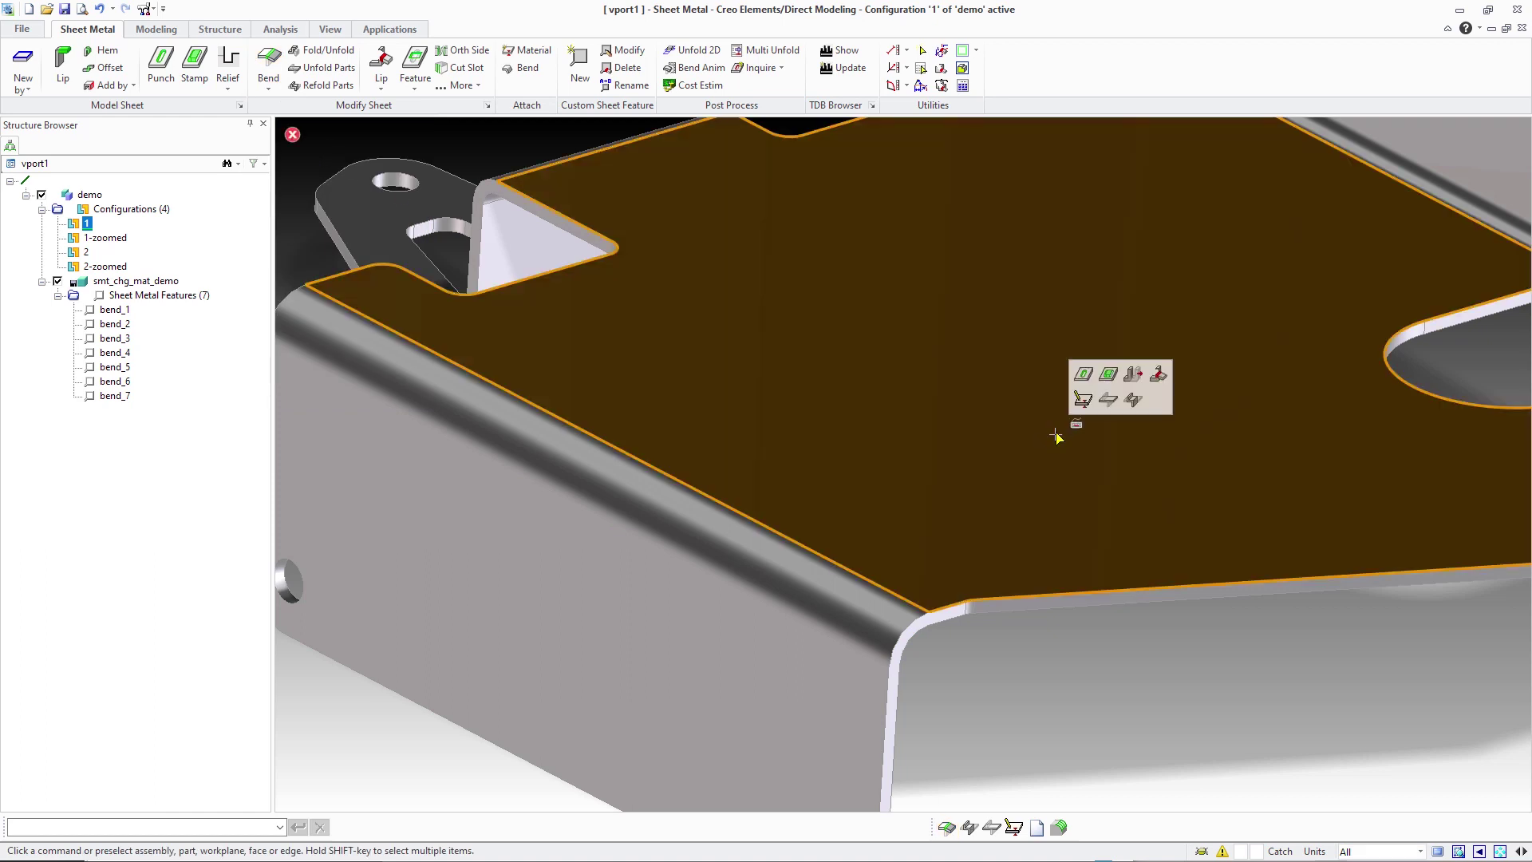
{"action": "left_click", "coordinate": [1087, 400]}
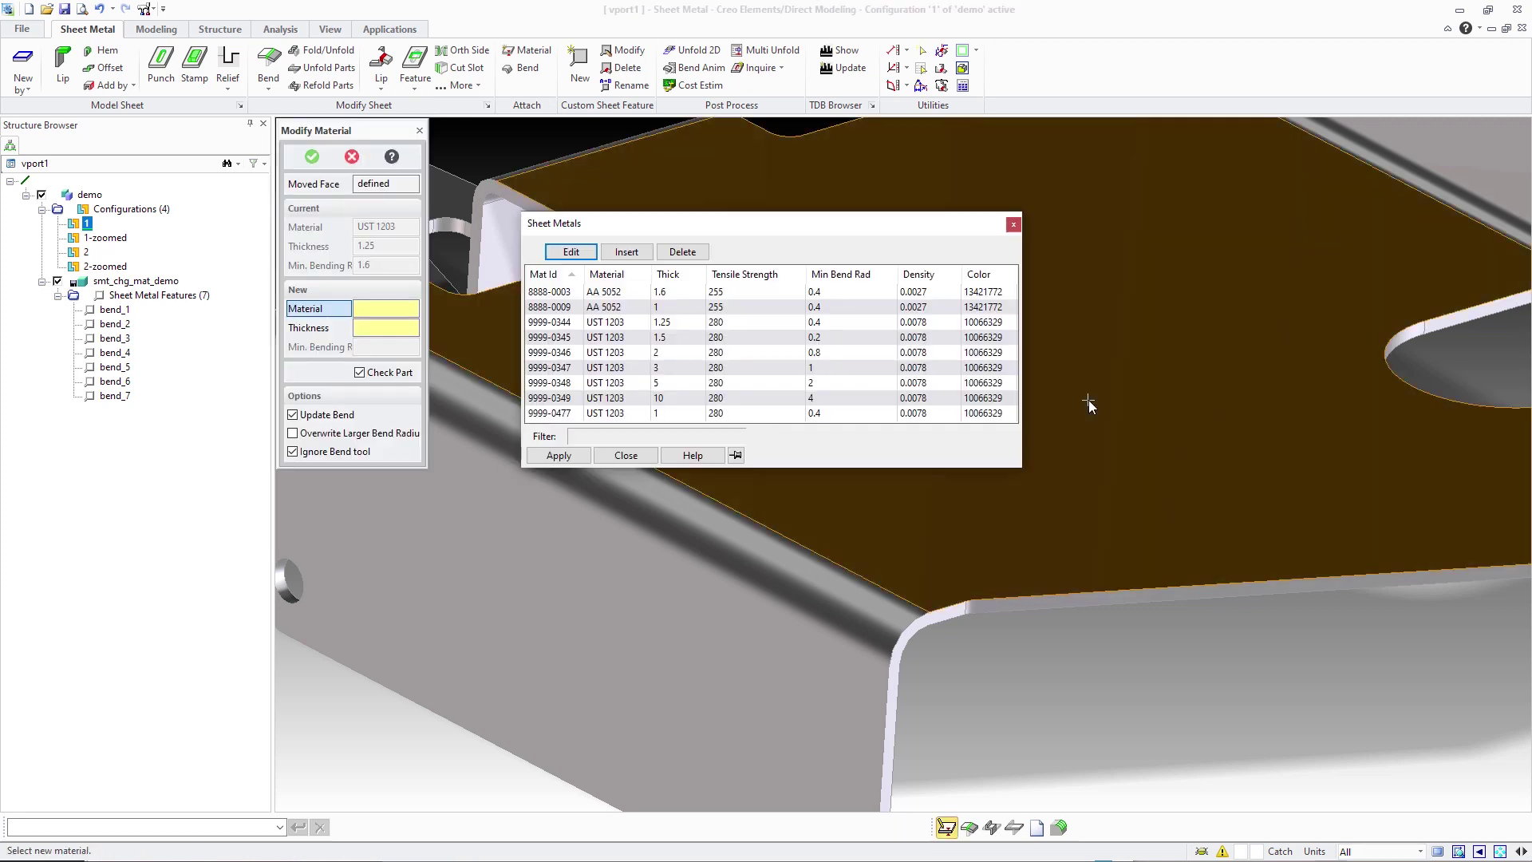
{"action": "double_click", "coordinate": [541, 353]}
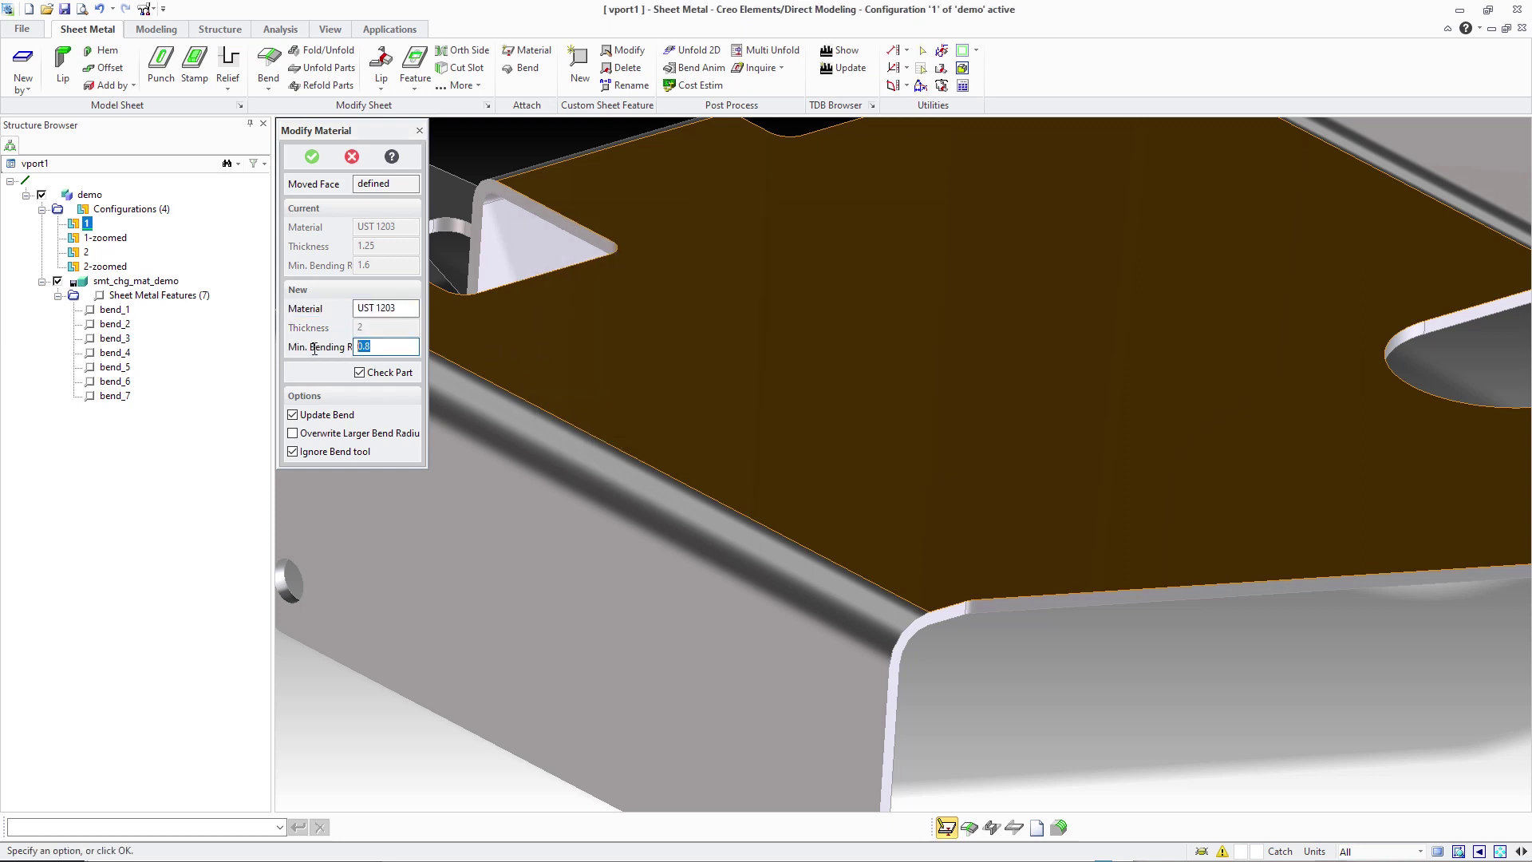
{"action": "left_click", "coordinate": [301, 435]}
{"action": "left_click", "coordinate": [311, 157]}
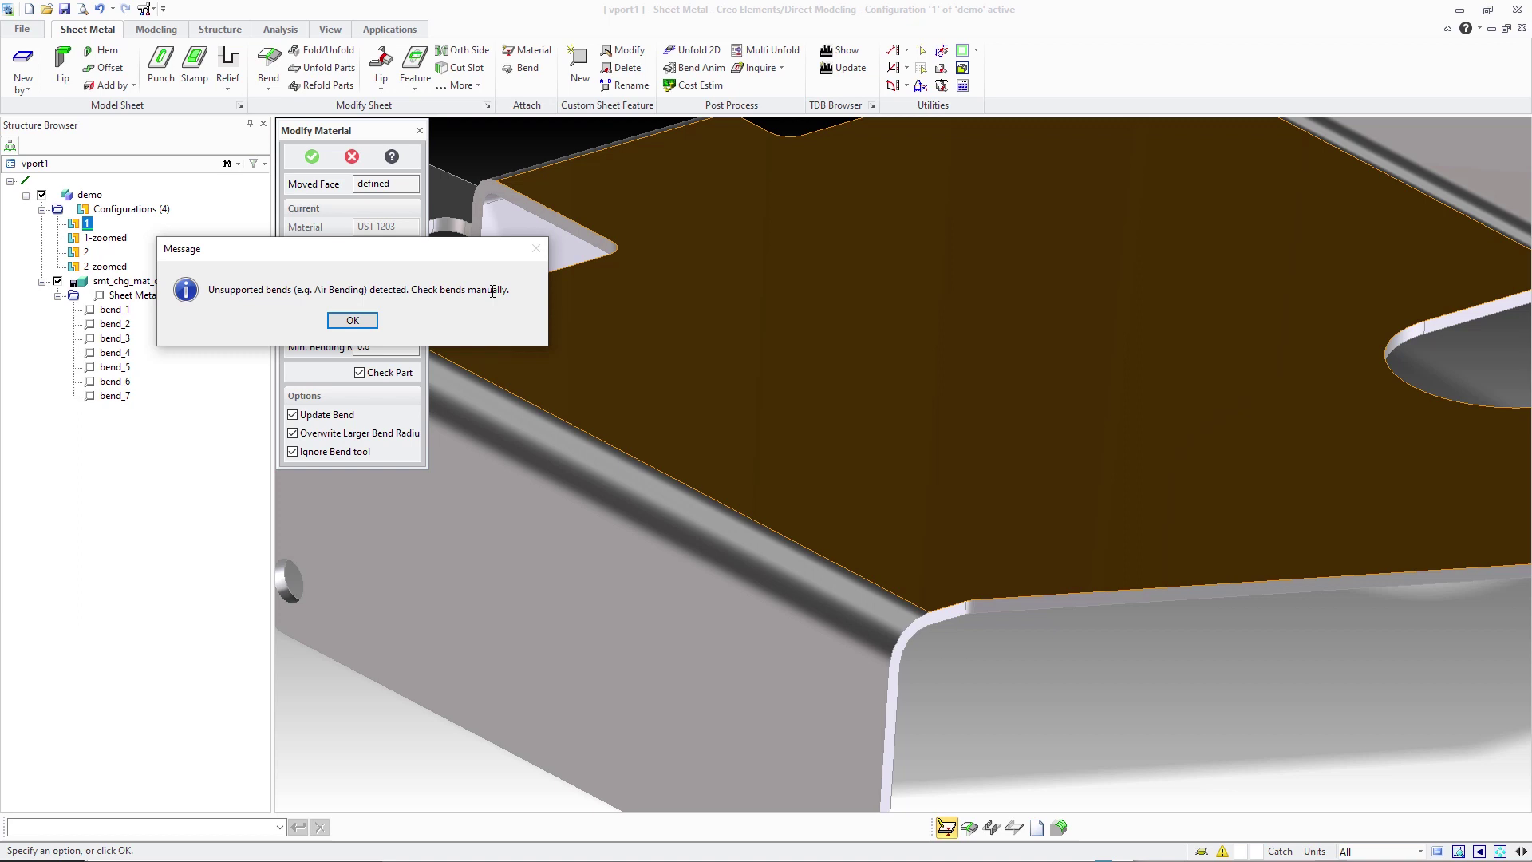
- Acknowledge the unsupported-bends warning, then clear the bend_4 not-updated line from the Output window
{"action": "left_click", "coordinate": [352, 320]}
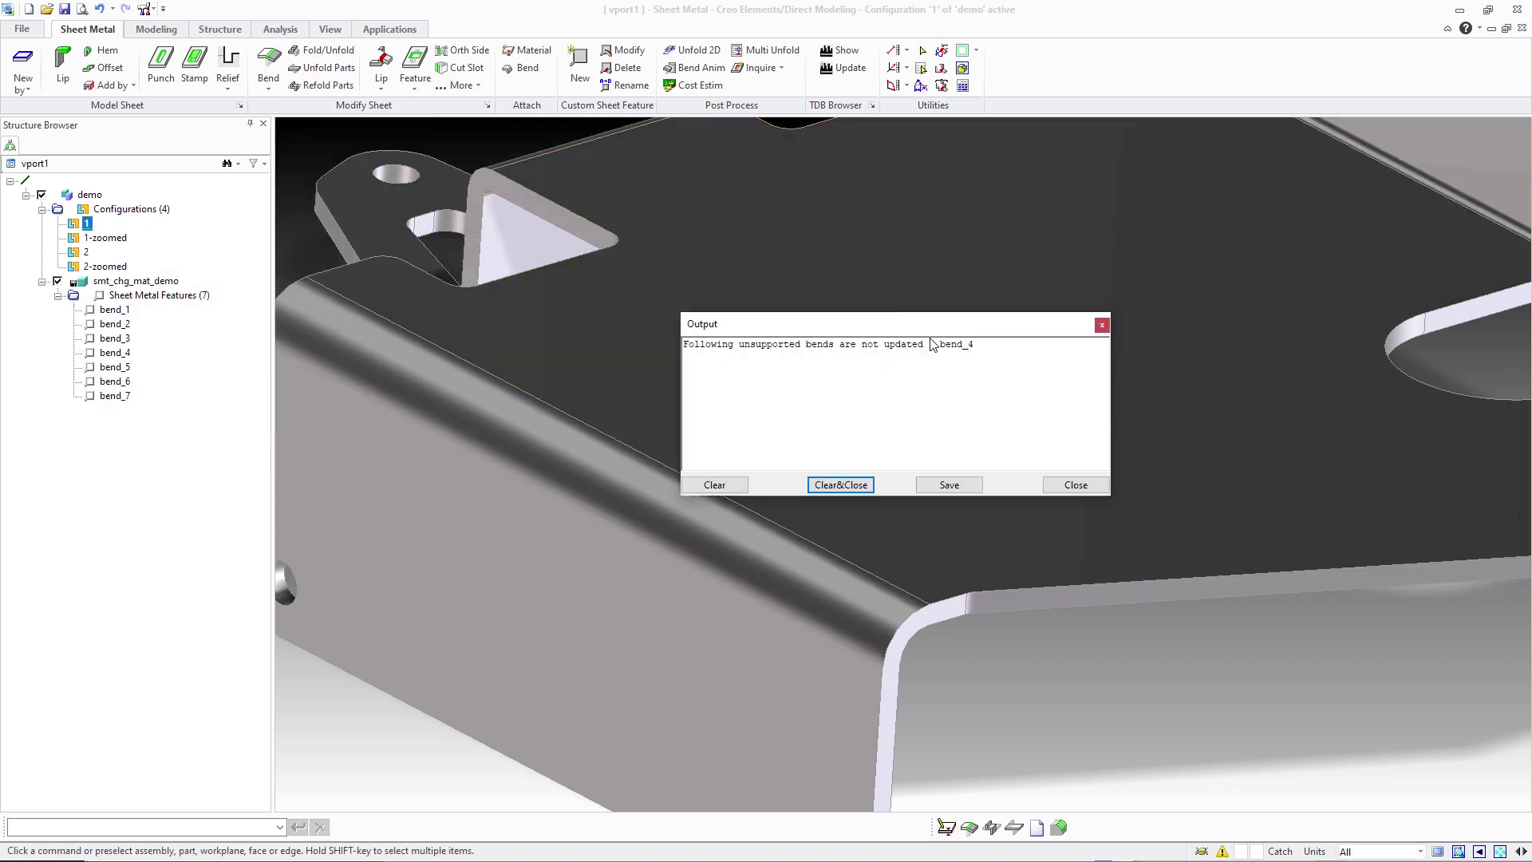
{"action": "left_click_drag", "start_coordinate": [992, 351], "coordinate": [681, 339]}
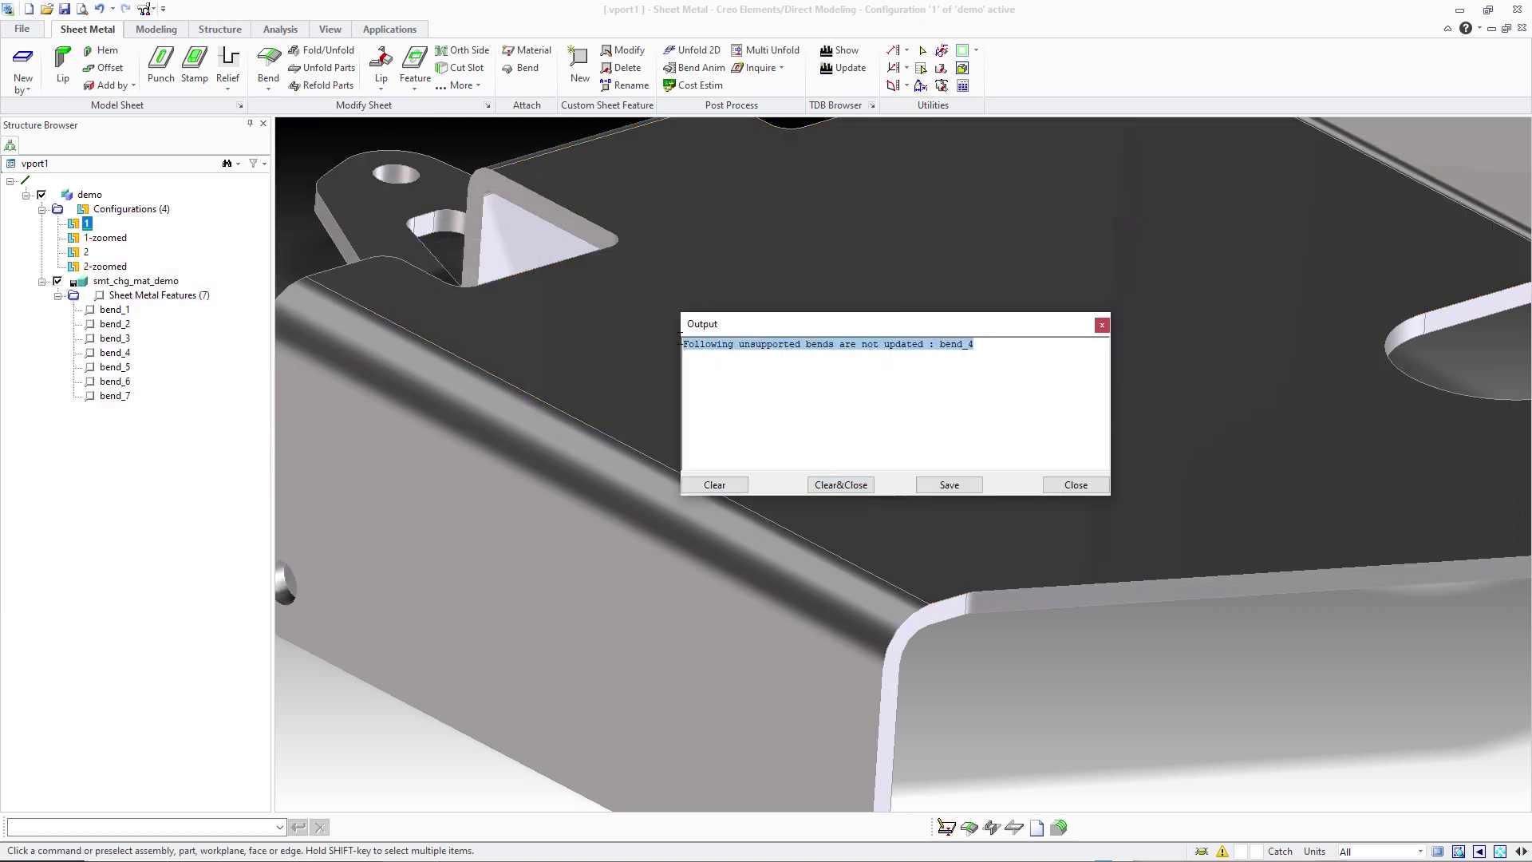
{"action": "left_click", "coordinate": [841, 484]}
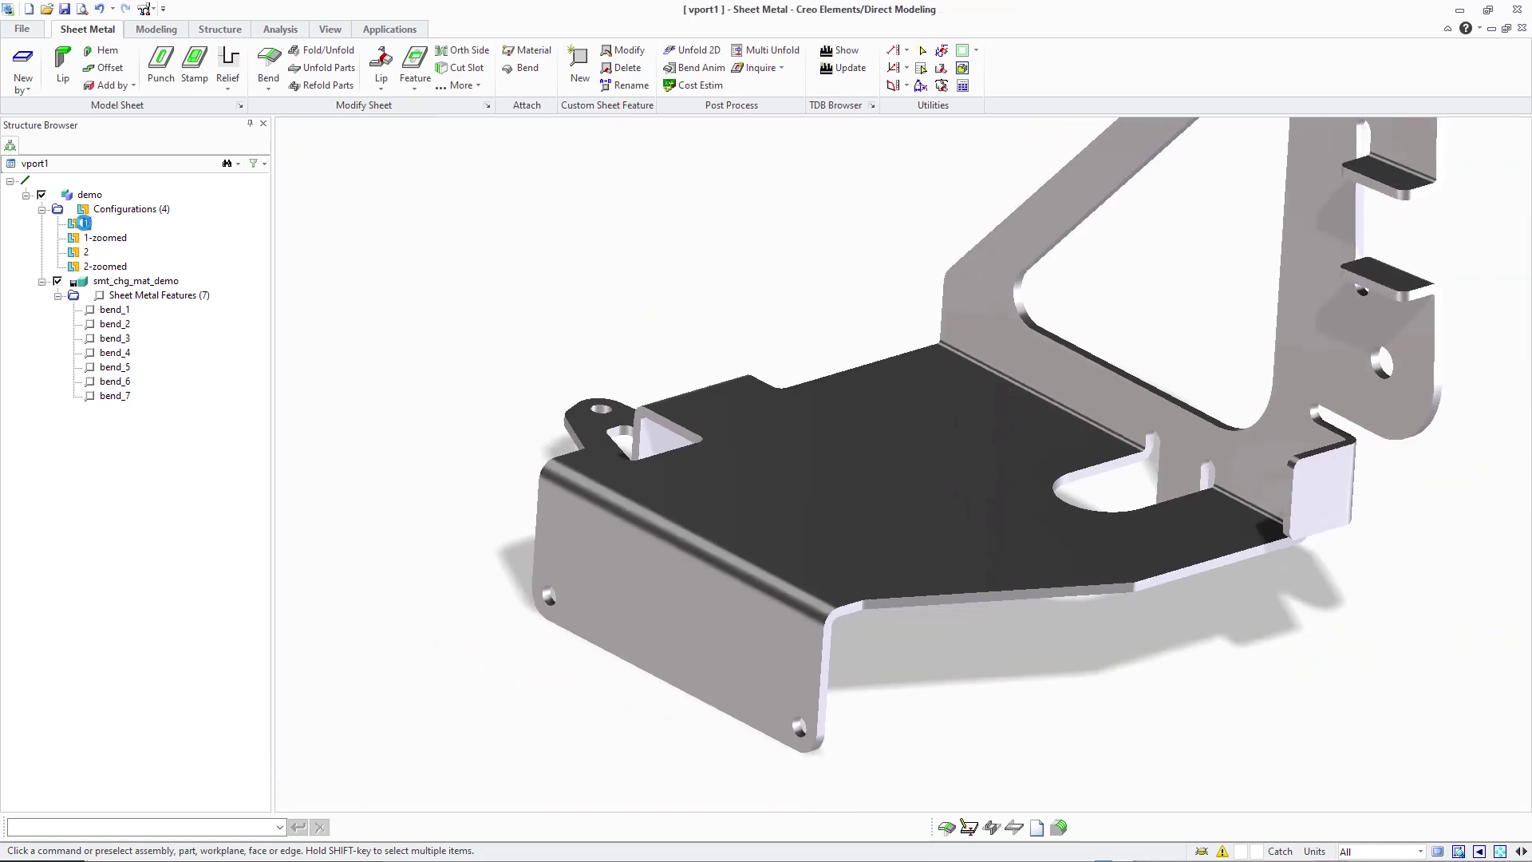